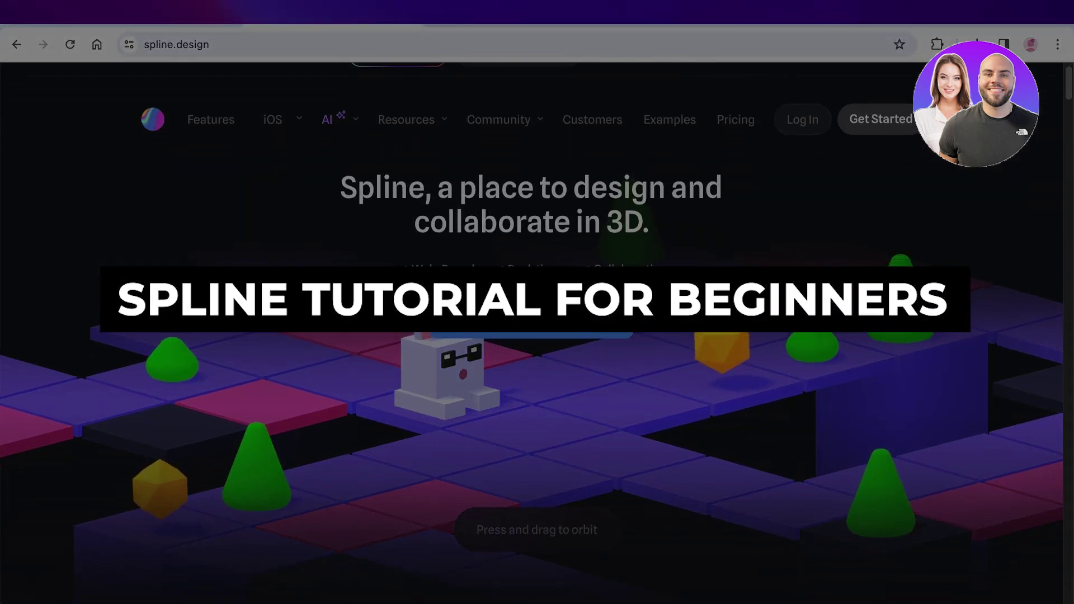
scroll(531, 336, down, 1)
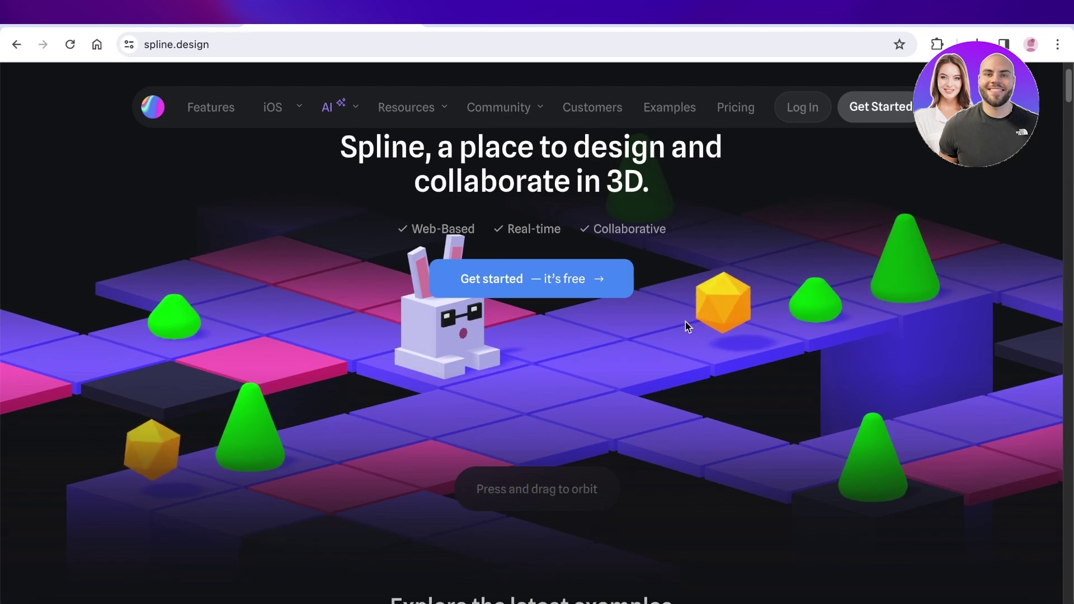
Scroll through the Spline landing page to look over its content.
scroll(683, 327, down, 4)
scroll(683, 347, down, 4)
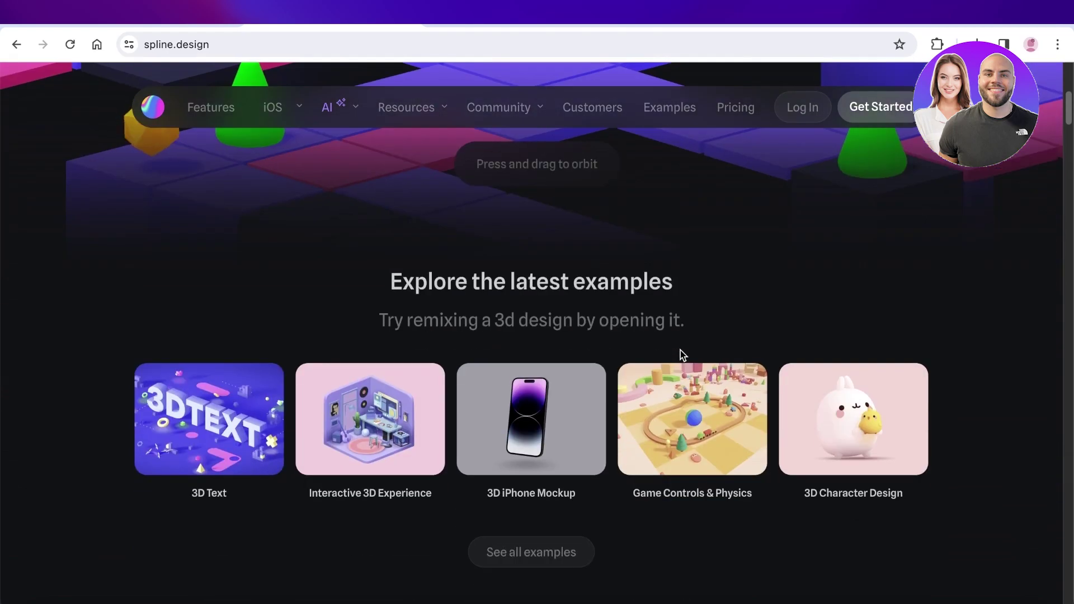
scroll(683, 354, down, 4)
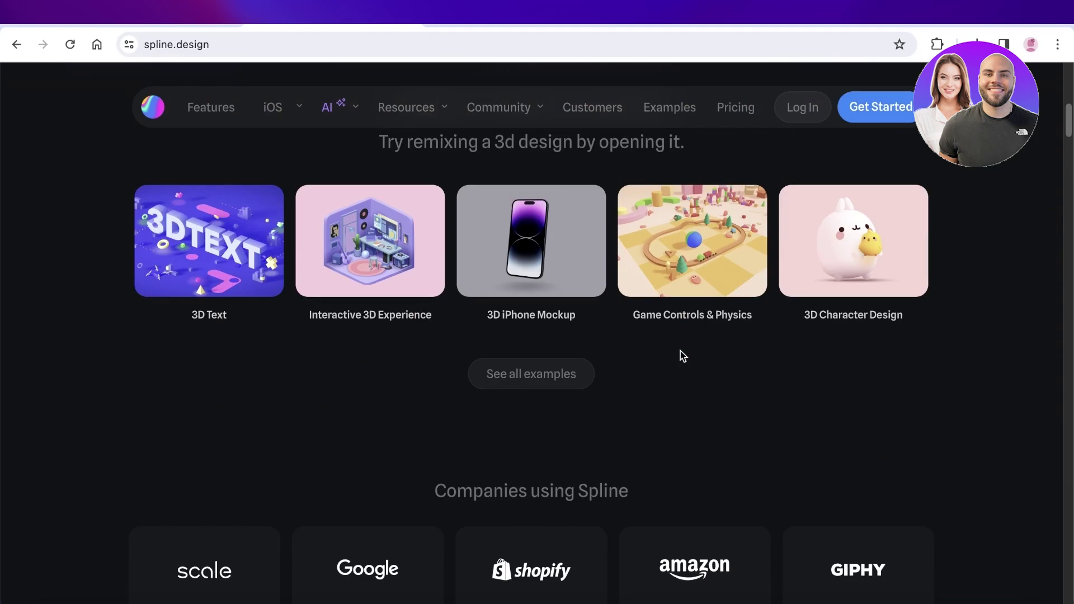
scroll(680, 351, down, 7)
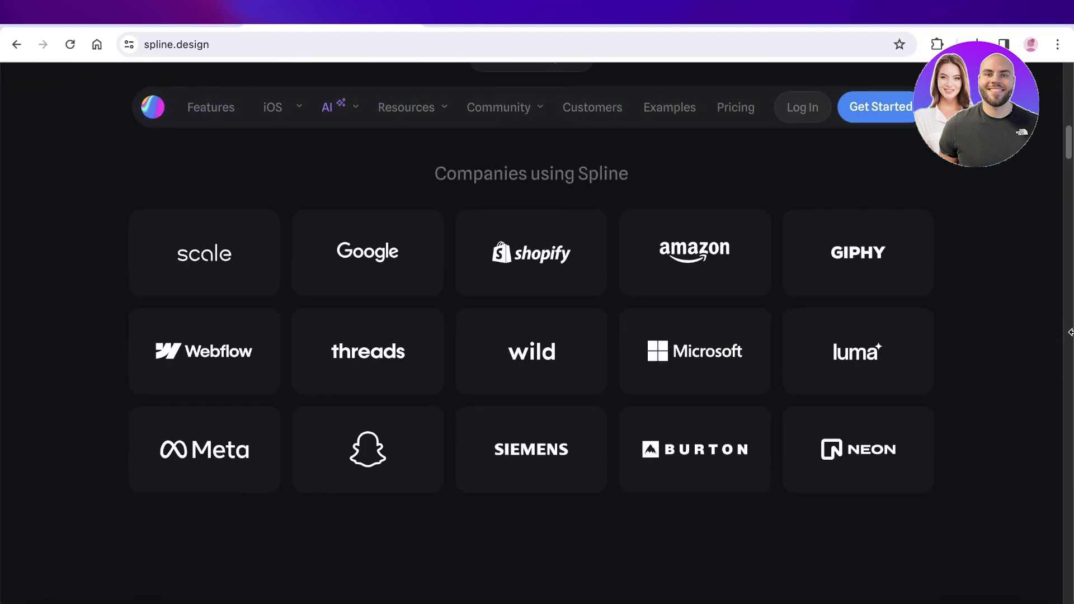
scroll(1066, 344, down, 6)
scroll(1056, 372, down, 4)
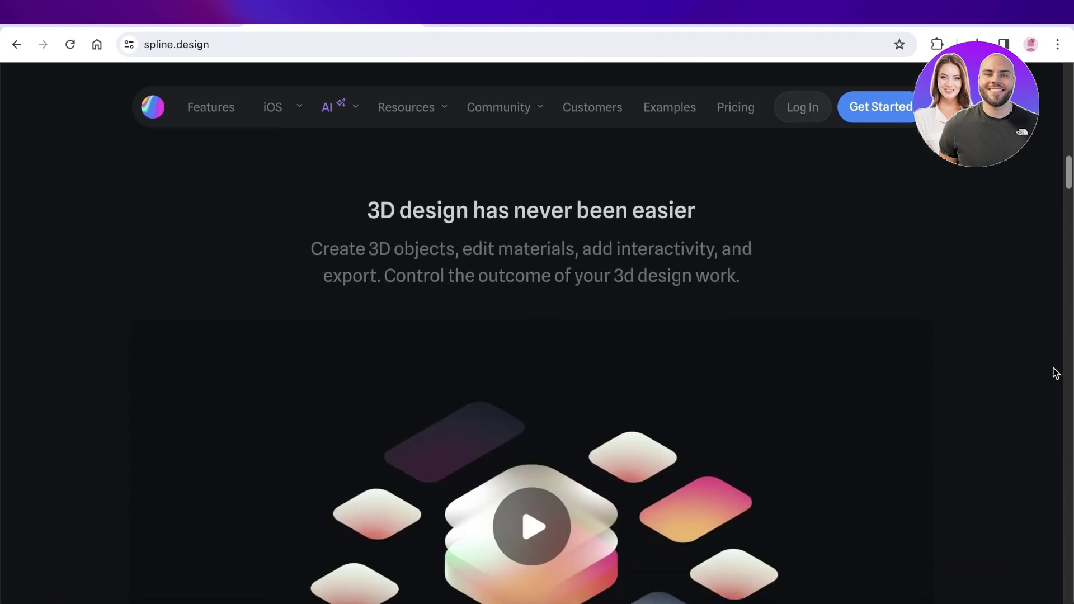
scroll(1025, 380, down, 4)
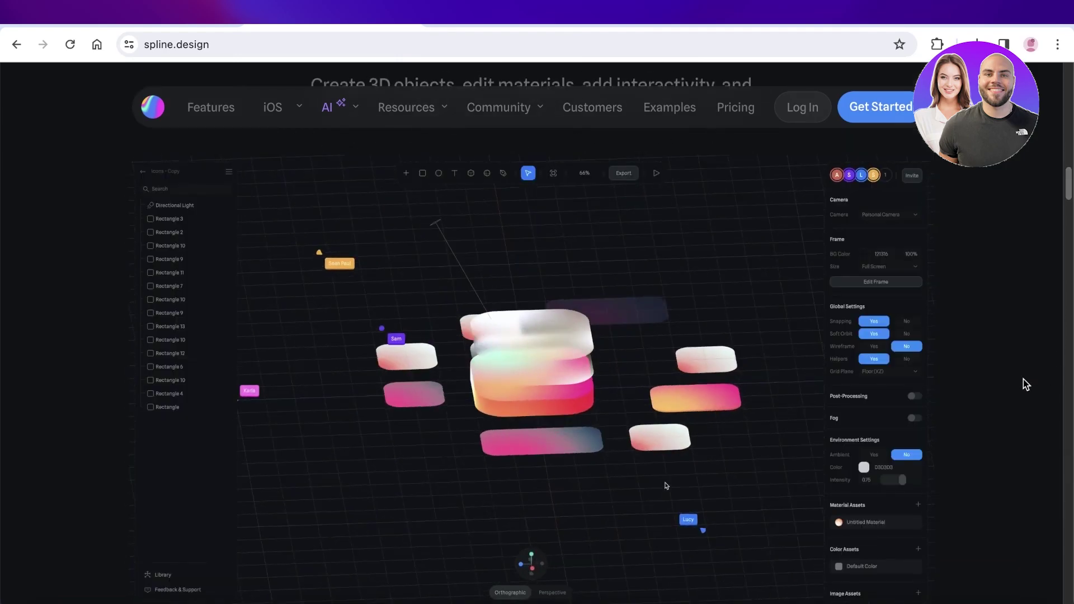
scroll(1022, 379, down, 4)
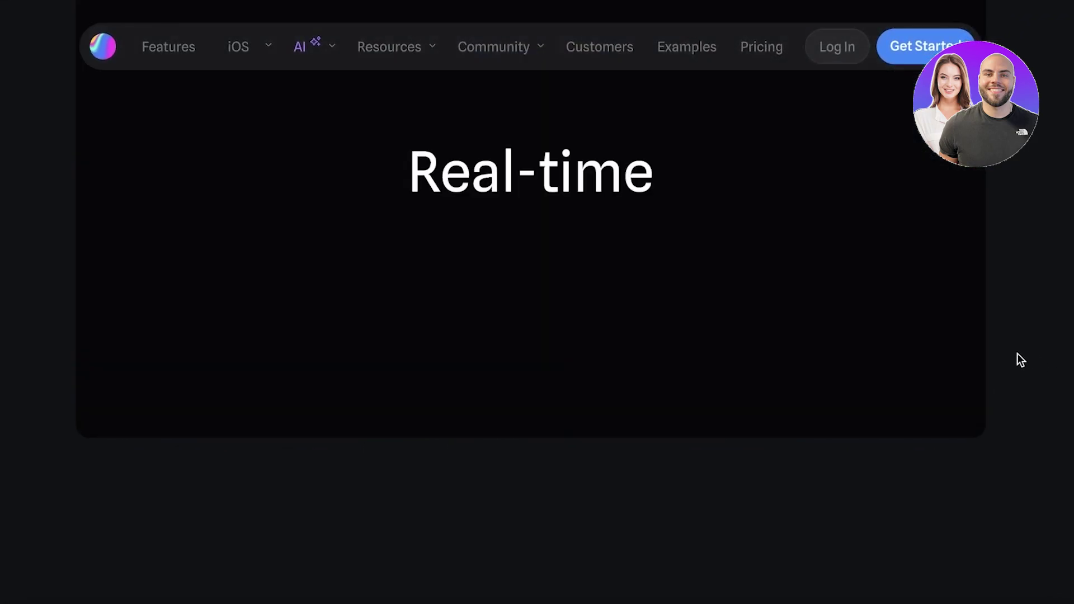
scroll(1002, 349, down, 8)
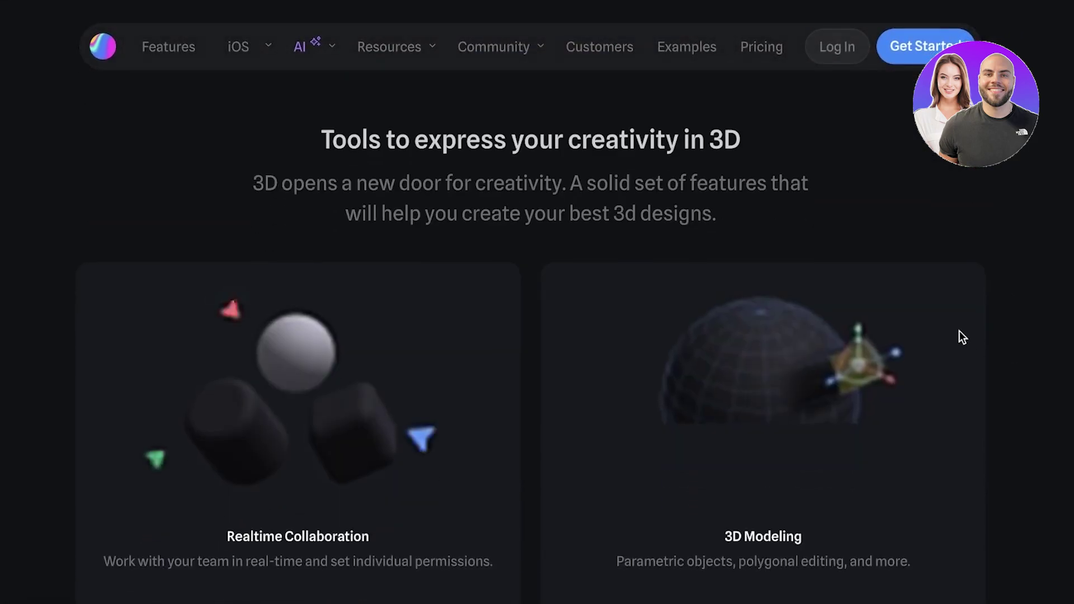
scroll(956, 333, down, 5)
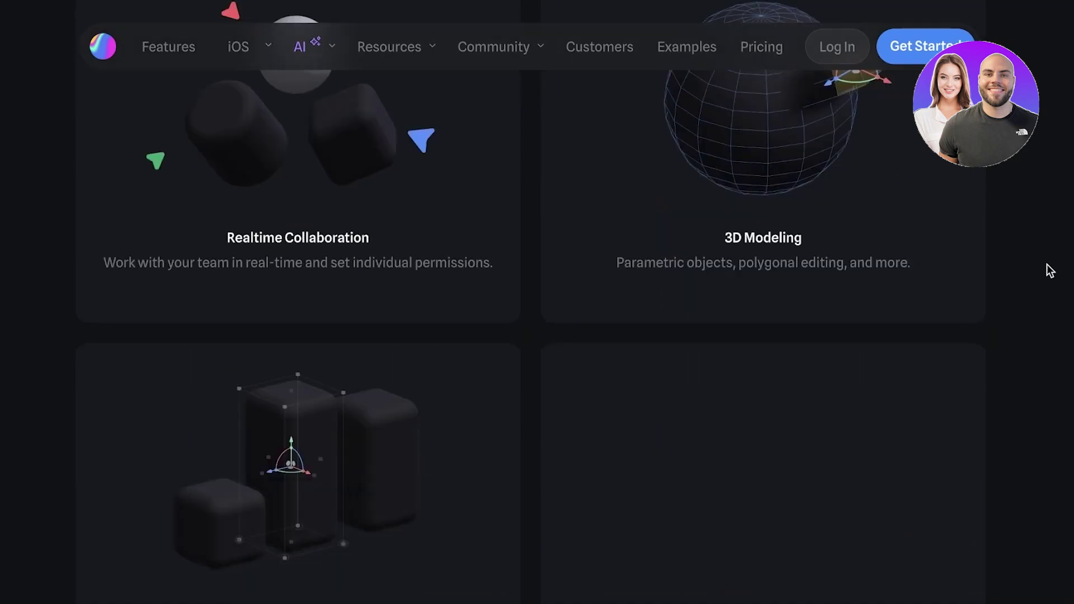
scroll(559, 207, up, 1)
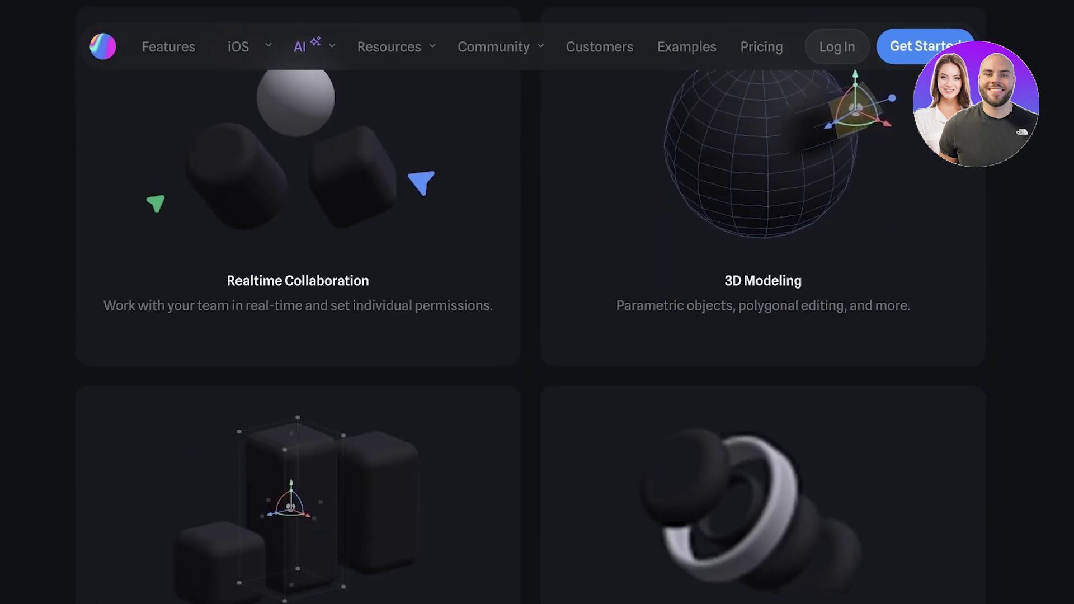
scroll(537, 302, down, 5)
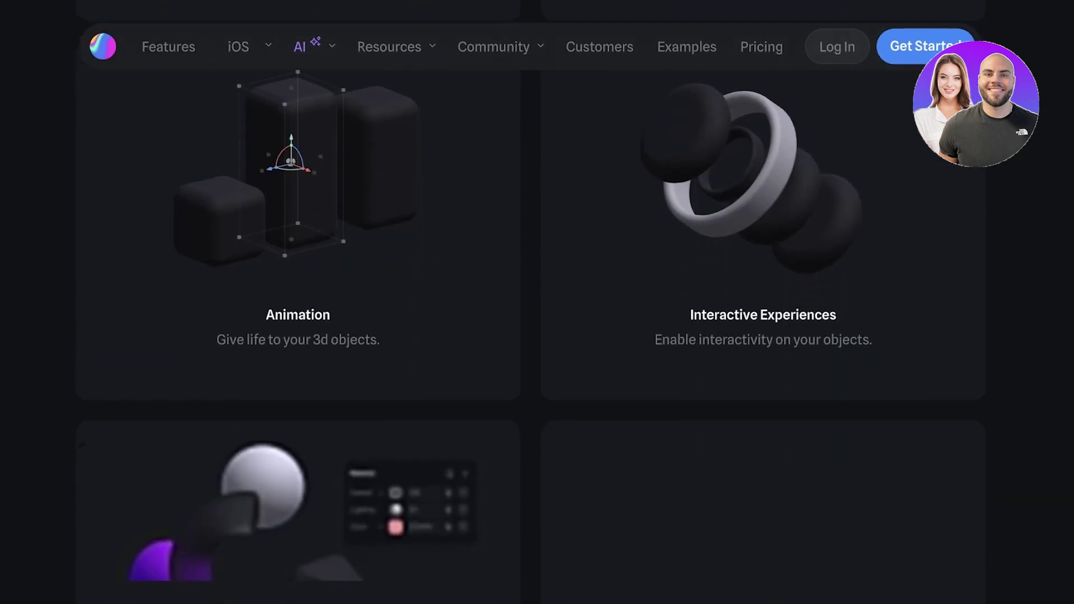
scroll(537, 302, down, 10)
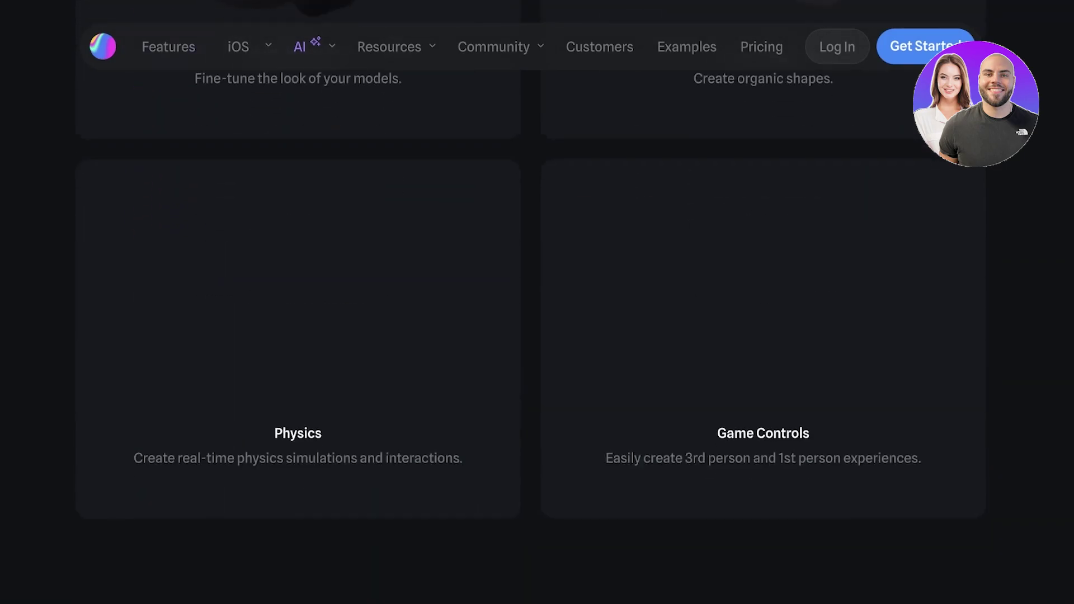
scroll(537, 302, down, 8)
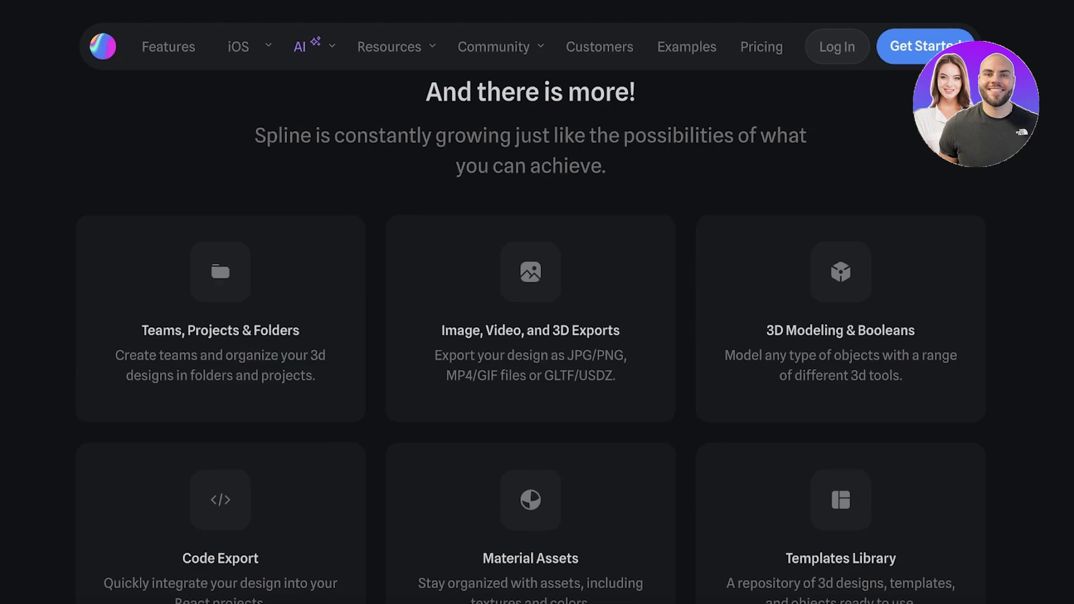
scroll(537, 336, down, 3)
scroll(537, 302, down, 4)
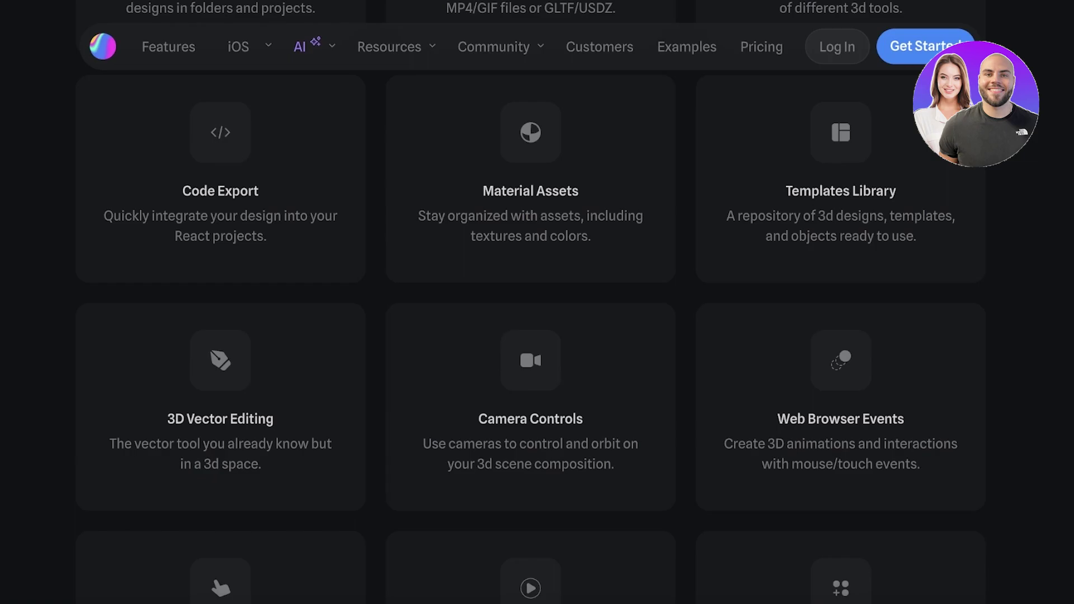
scroll(537, 302, down, 15)
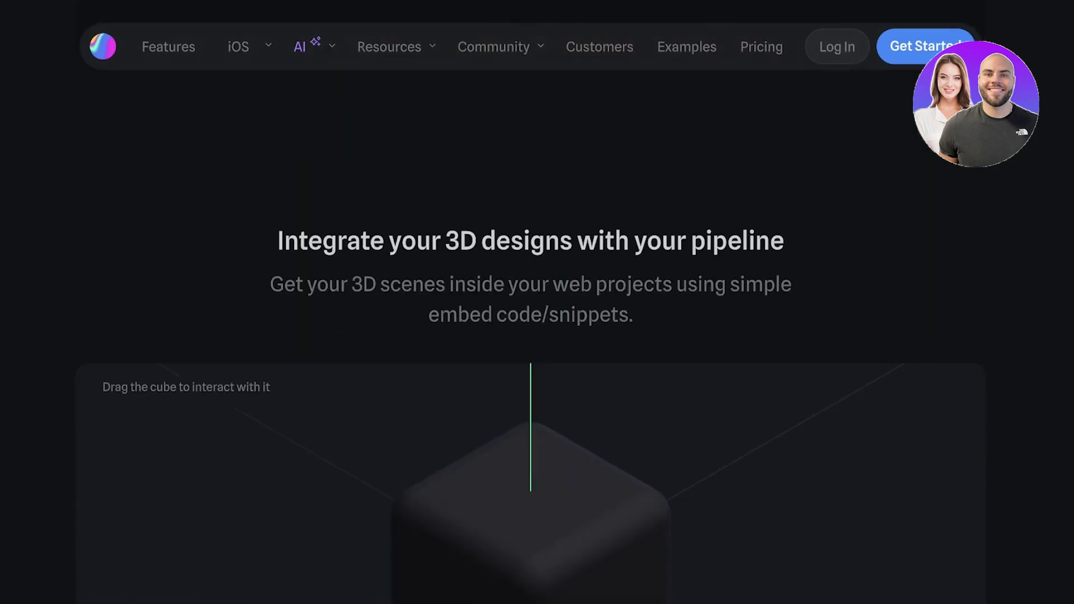
scroll(714, 128, up, 15)
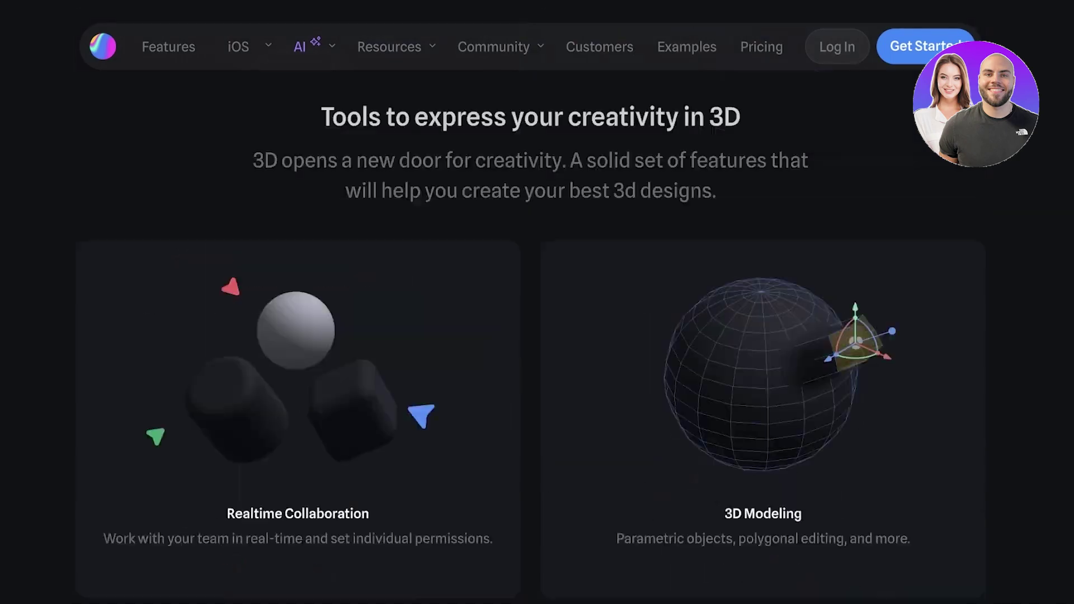
scroll(714, 128, up, 20)
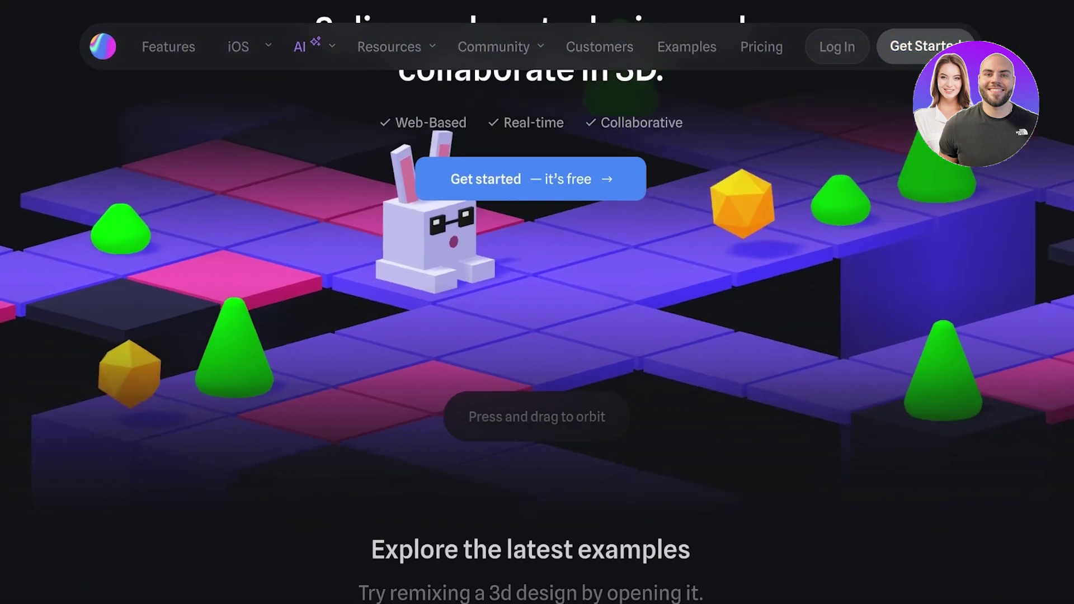
Open Pricing in a new tab to review the plans, then sign in with the Google account.
right_click(767, 49)
click(693, 151)
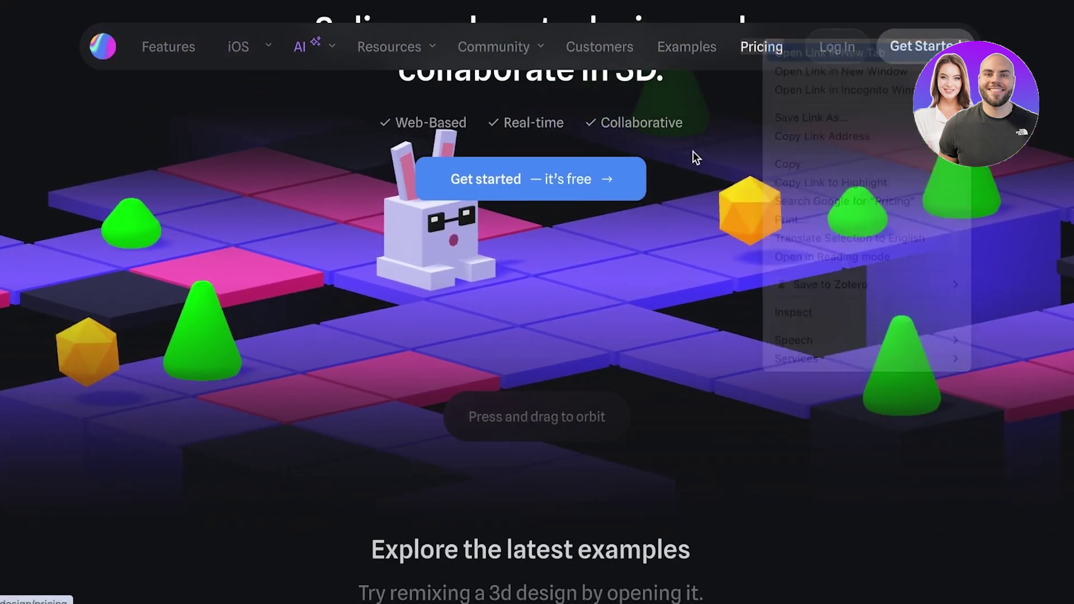
scroll(721, 157, up, 3)
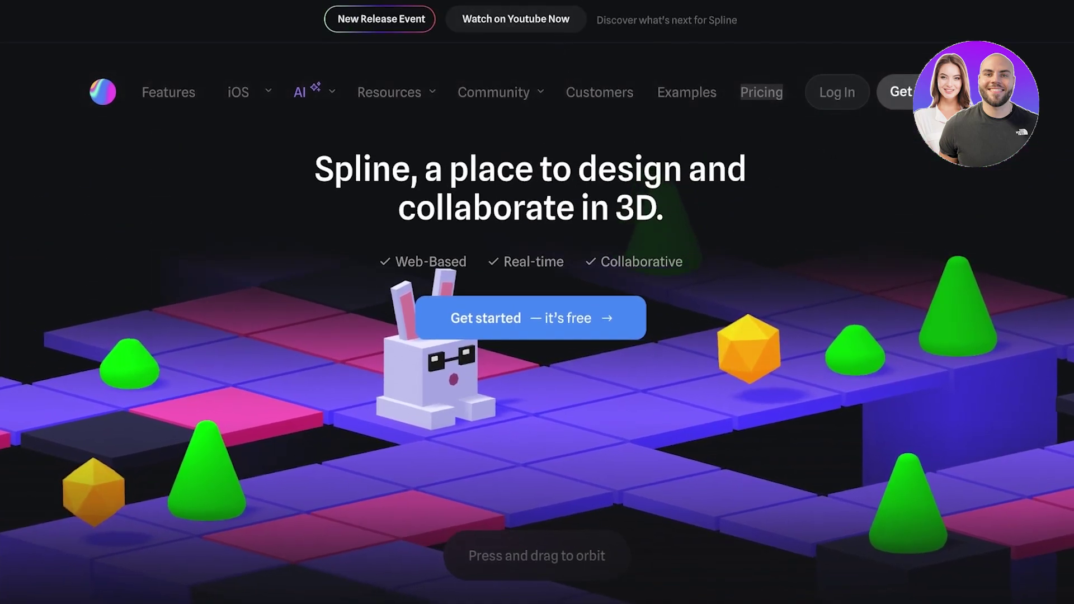
key(ctrl+Tab)
scroll(503, 249, down, 5)
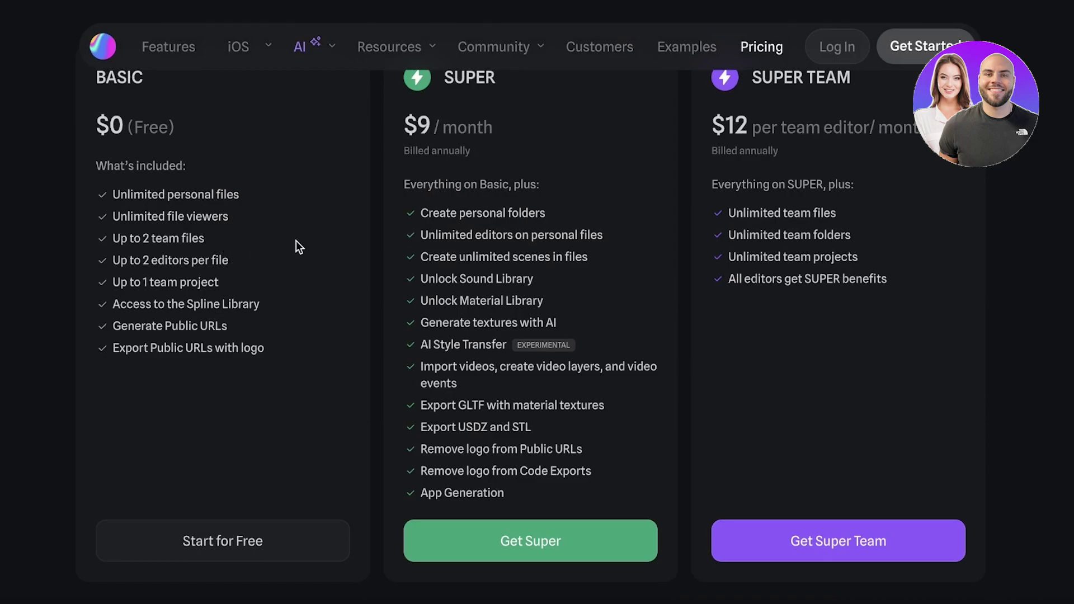
scroll(281, 226, up, 1)
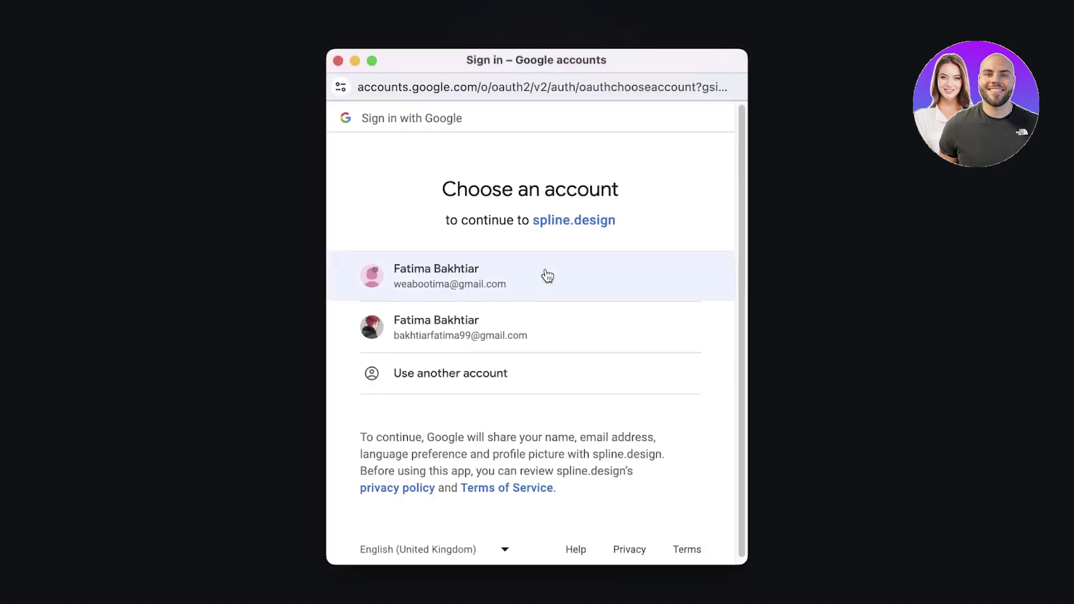
click(544, 270)
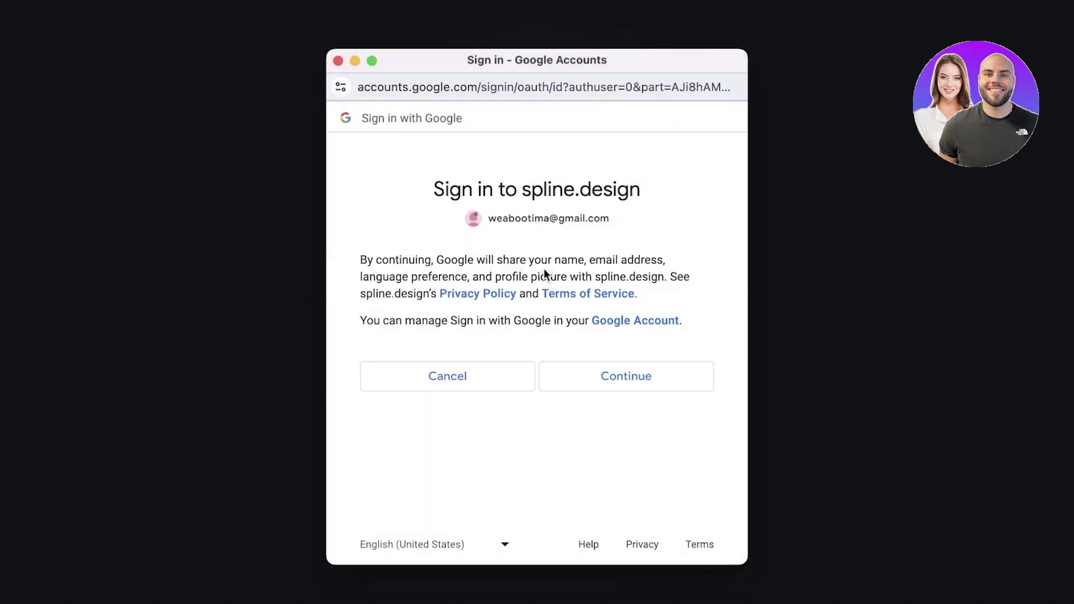
click(650, 374)
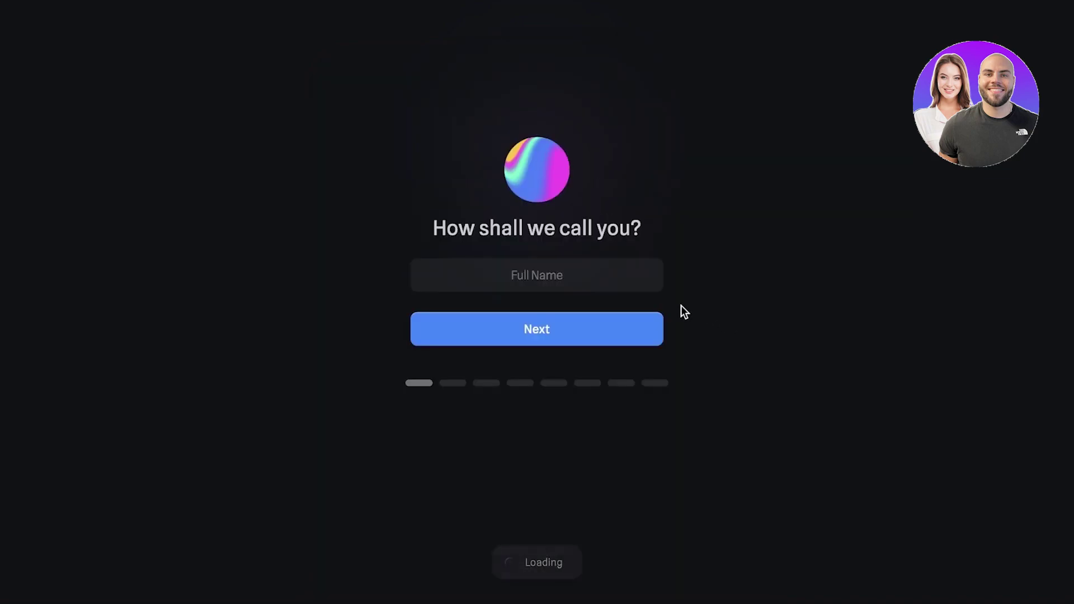
Enter the full name and choose Hobby / Fun as the intended use.
click(561, 268)
text(Jane)
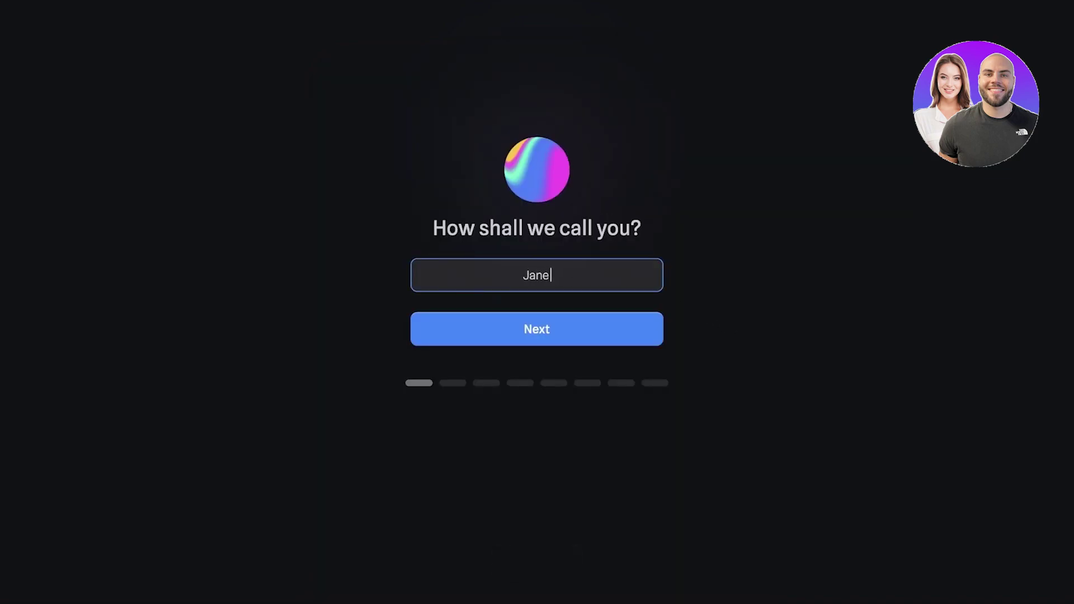
text( Doe)
click(547, 318)
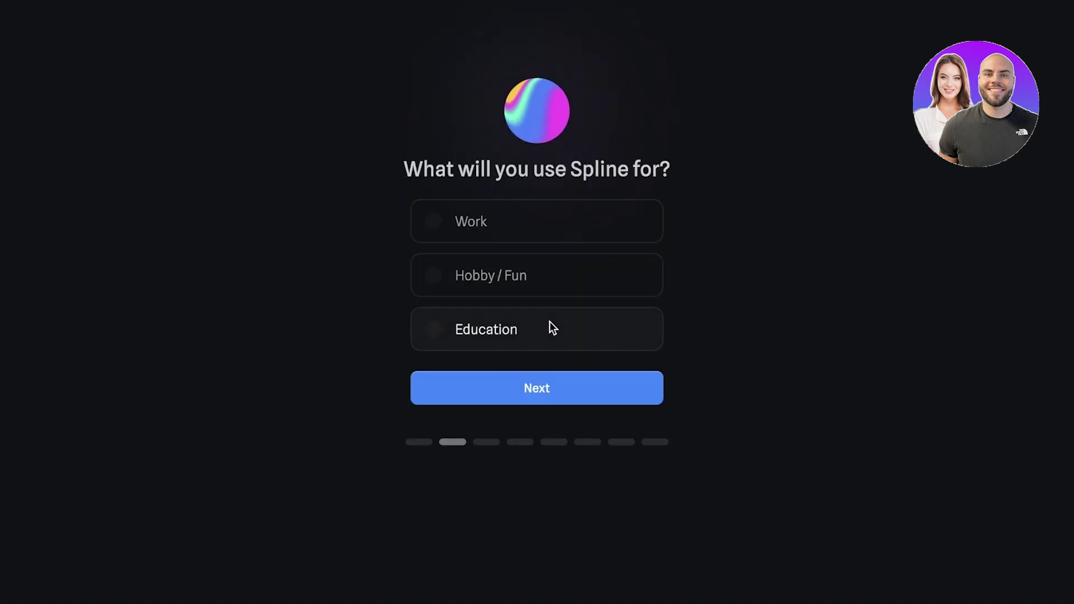
click(512, 279)
click(508, 398)
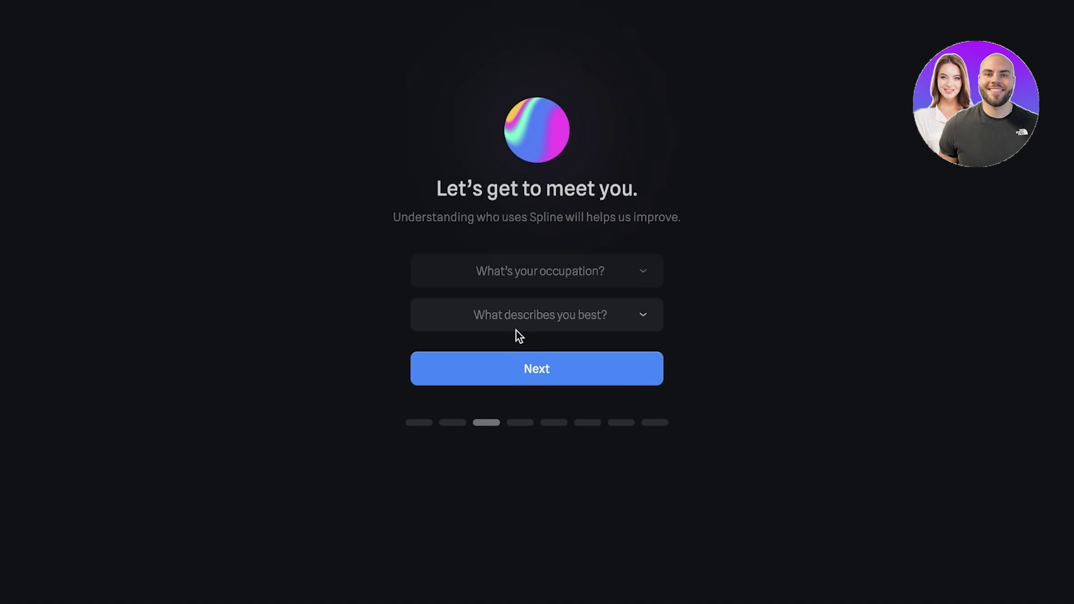
Select Marketer as the occupation and skip inviting teammates.
click(549, 276)
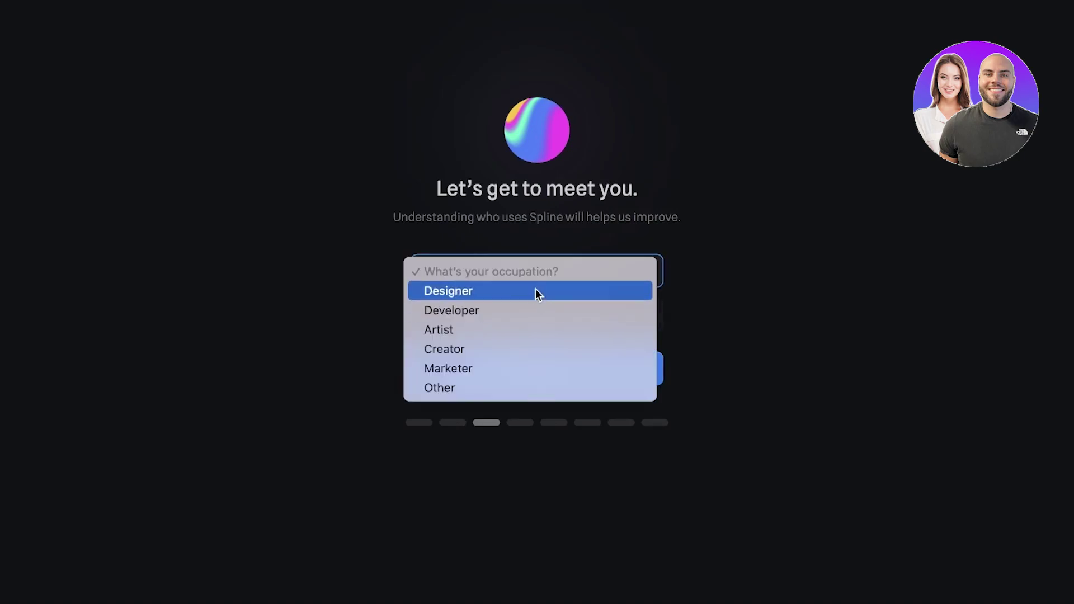
click(522, 373)
click(546, 313)
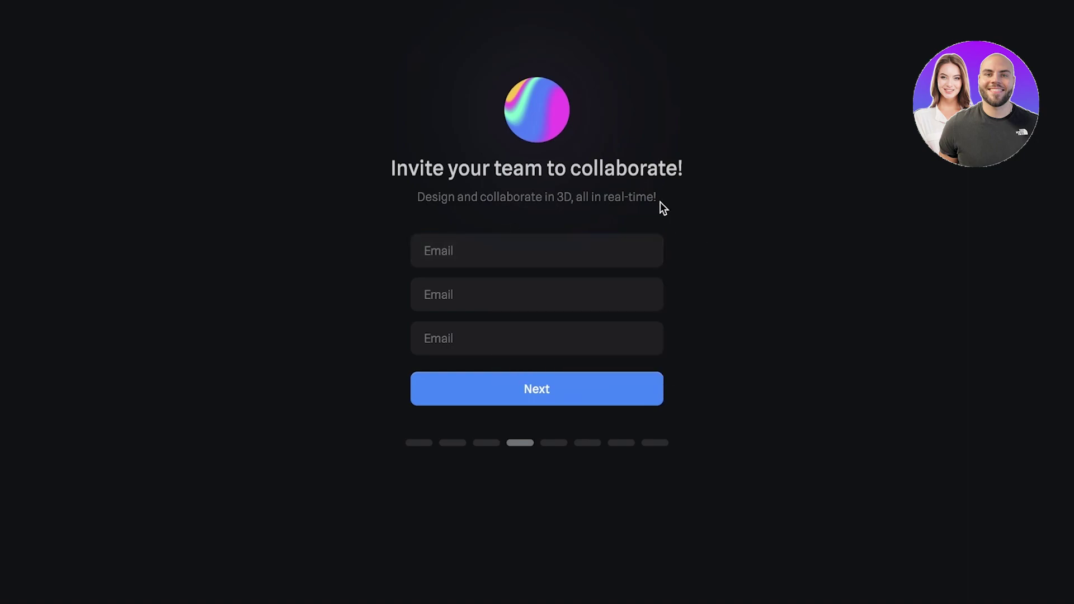
click(586, 390)
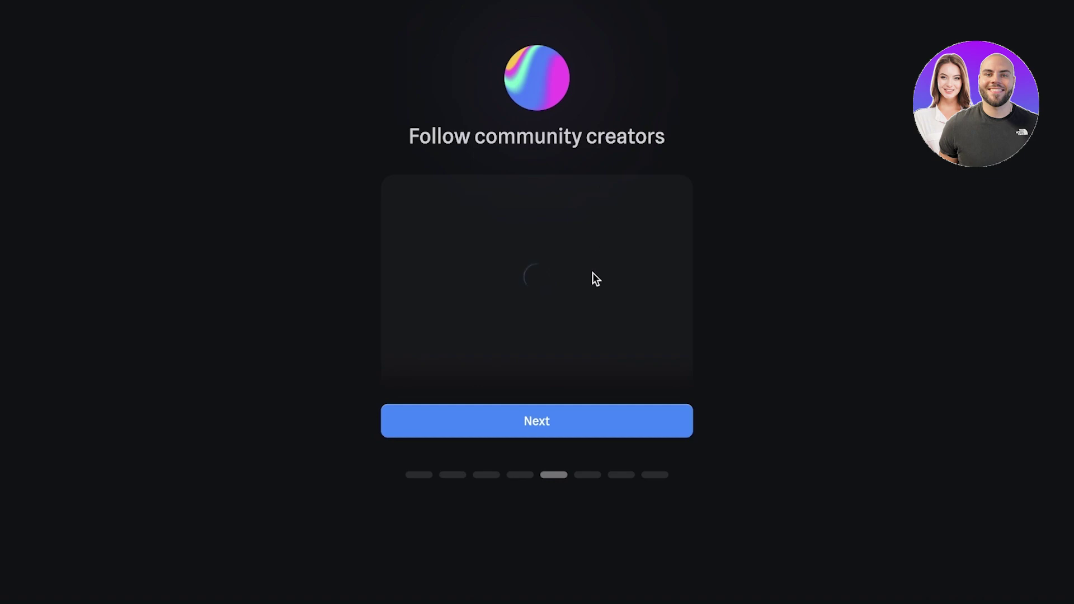
Follow three suggested community creators and answer No to having used a 3D tool.
click(644, 204)
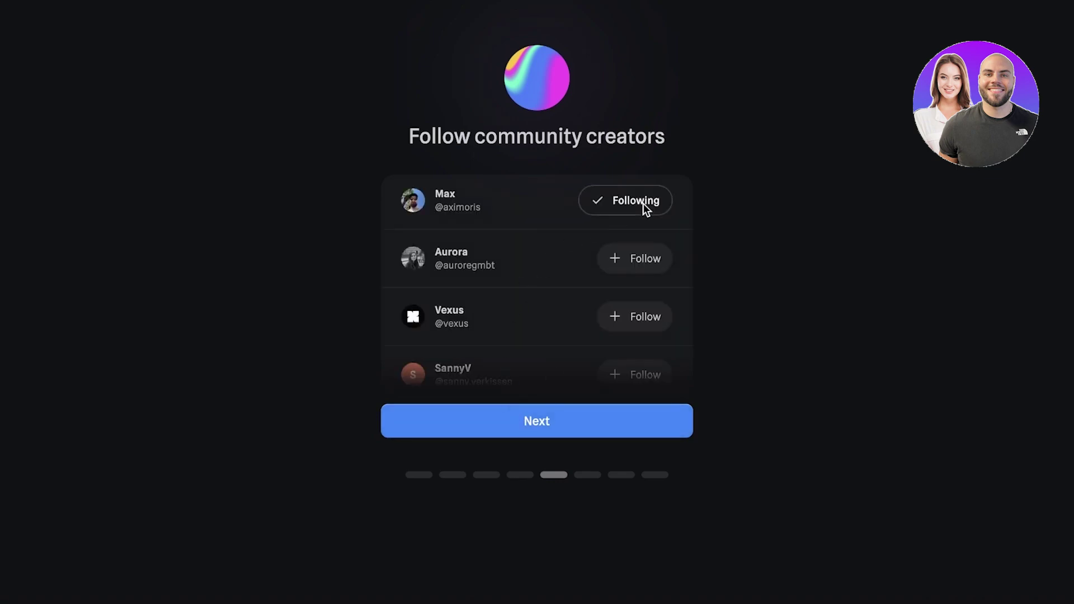
click(640, 260)
click(642, 314)
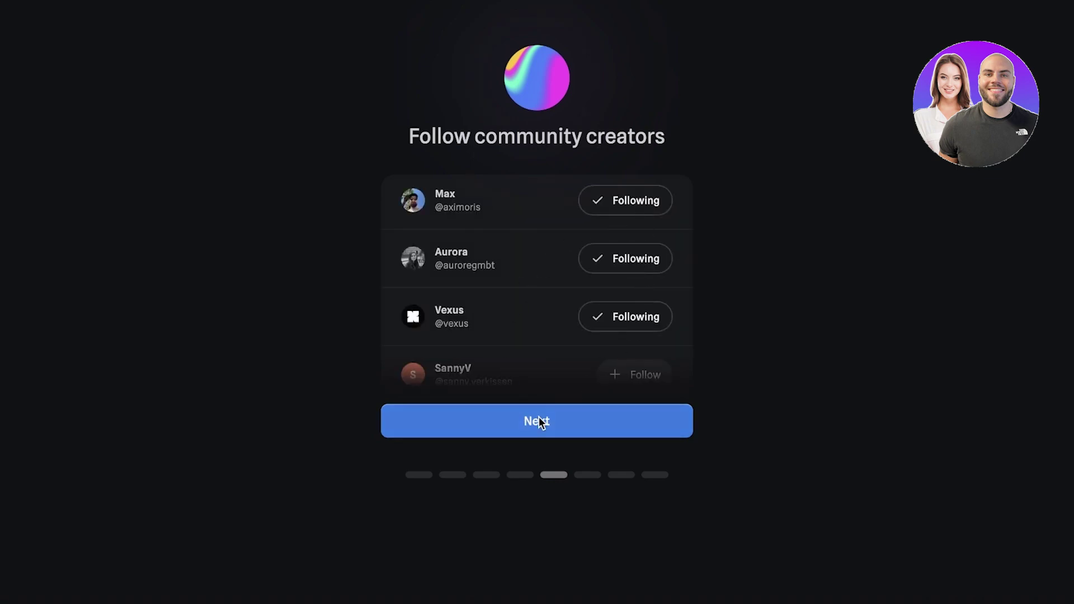
click(540, 423)
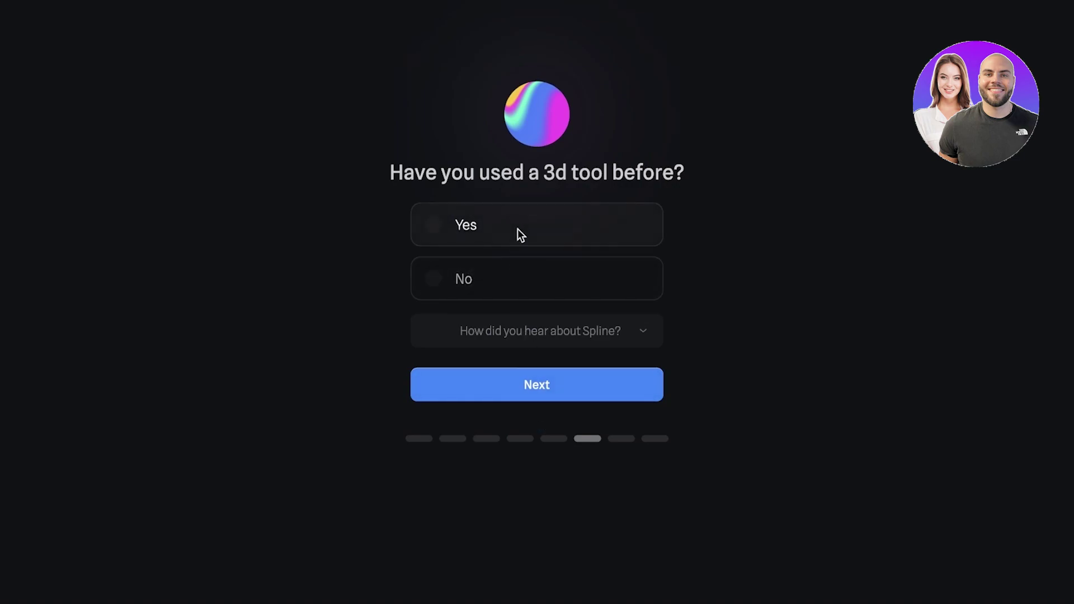
click(511, 279)
click(547, 393)
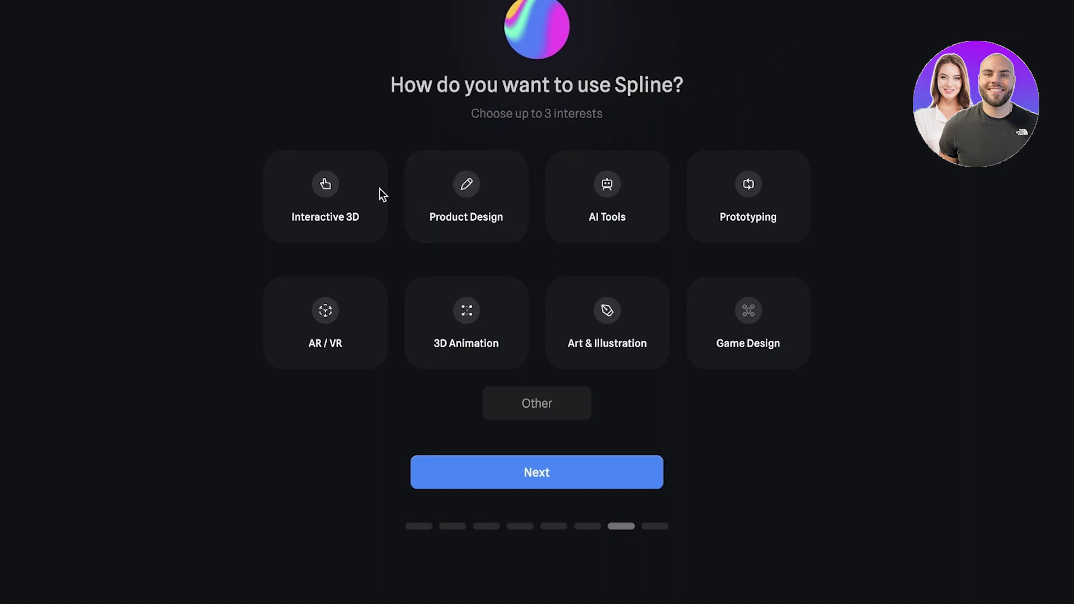
Pick Interactive 3D, AI Tools and Art & Illustration as interests, and decline the newsletter.
click(334, 196)
click(454, 189)
click(589, 188)
click(437, 193)
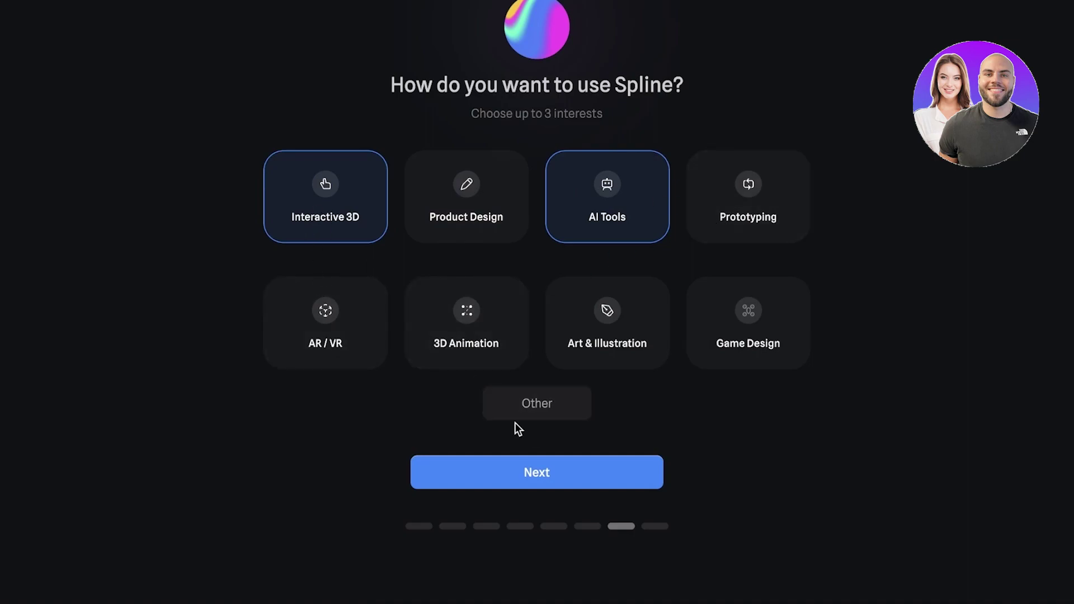
click(643, 348)
click(568, 475)
click(501, 305)
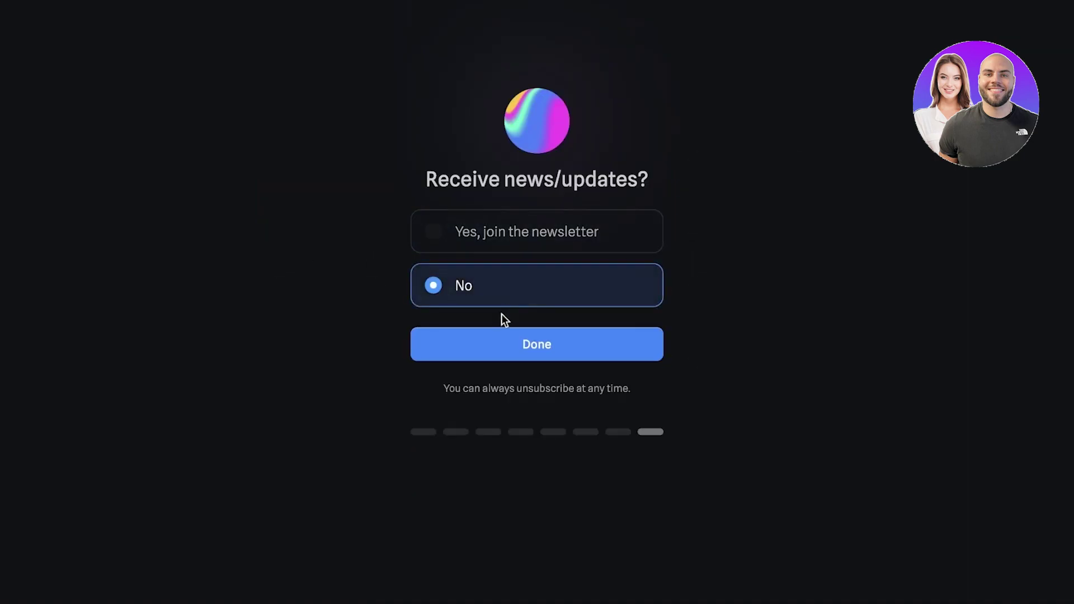
Finish onboarding, decline the Go Super offer with Maybe later, and scroll through the Home dashboard.
click(503, 344)
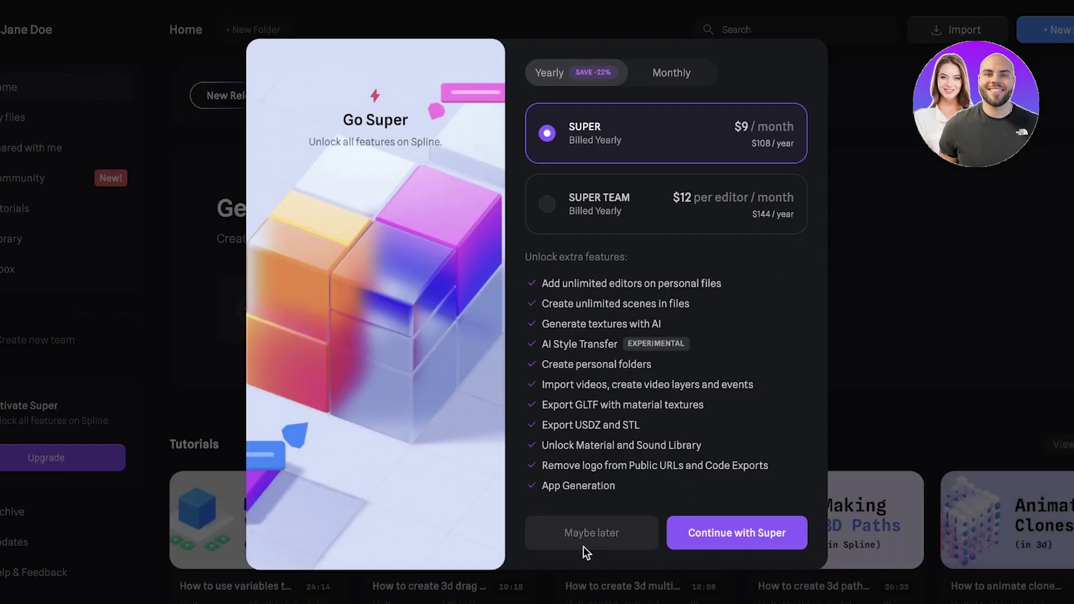
click(585, 542)
scroll(887, 274, down, 3)
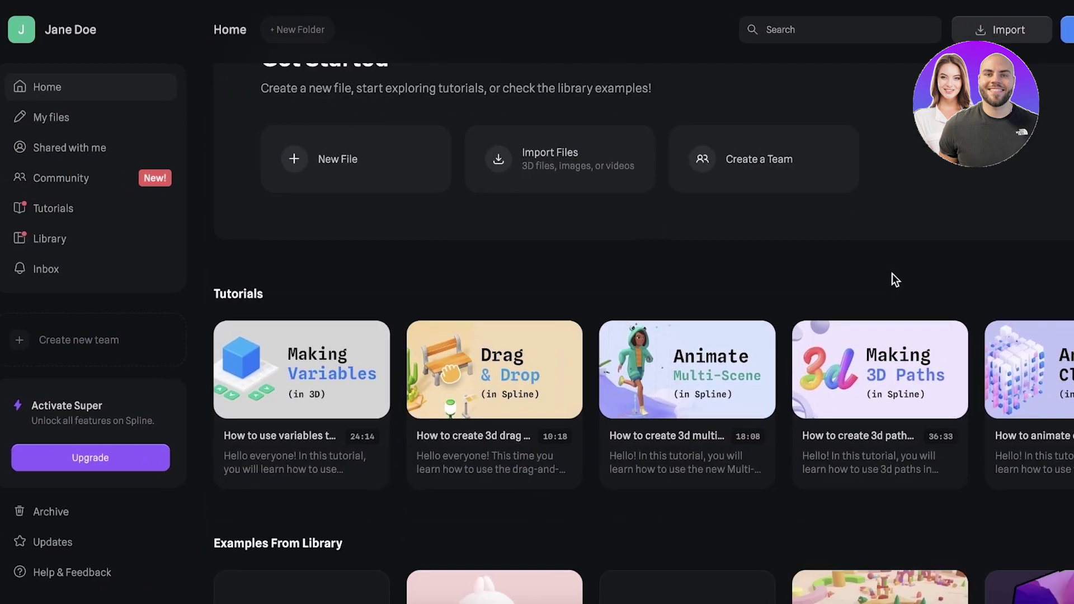
scroll(897, 266, down, 3)
scroll(896, 266, up, 5)
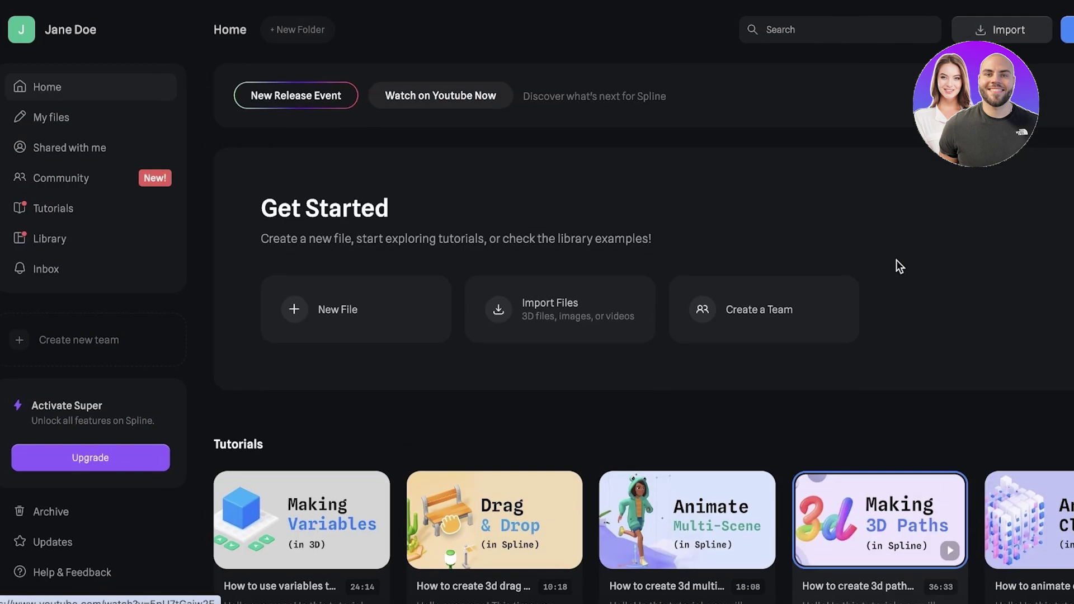
scroll(897, 267, down, 5)
scroll(896, 264, down, 3)
scroll(302, 381, down, 6)
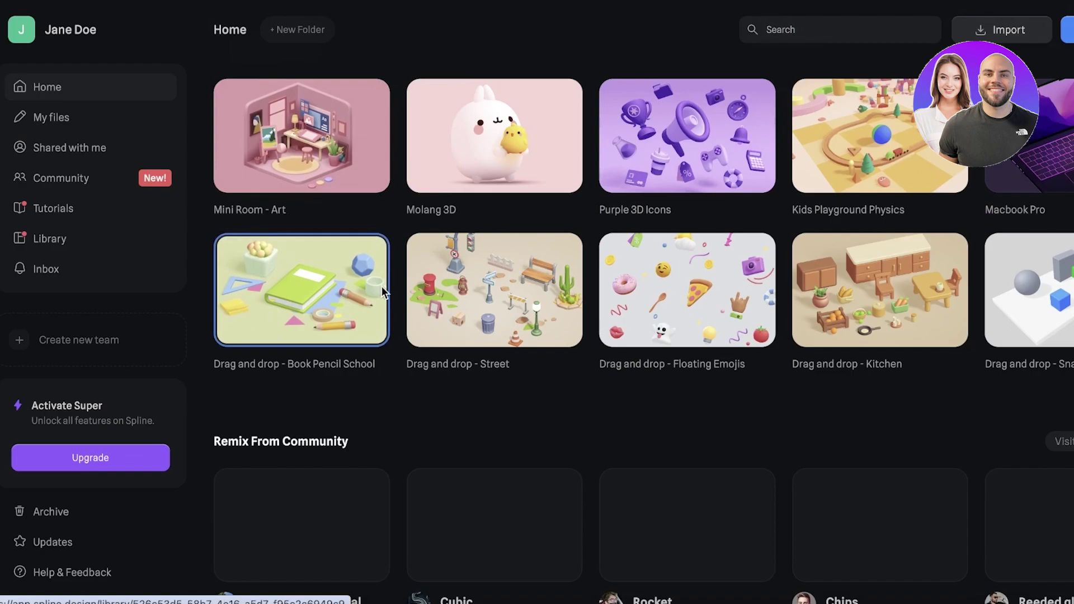
scroll(515, 312, up, 7)
scroll(415, 316, down, 5)
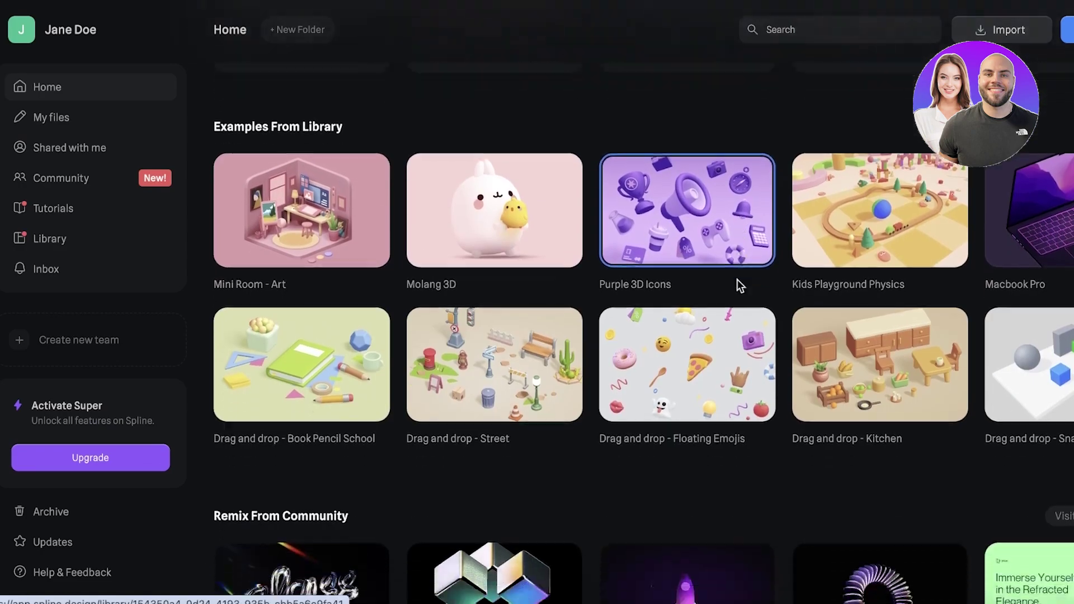
scroll(741, 282, down, 5)
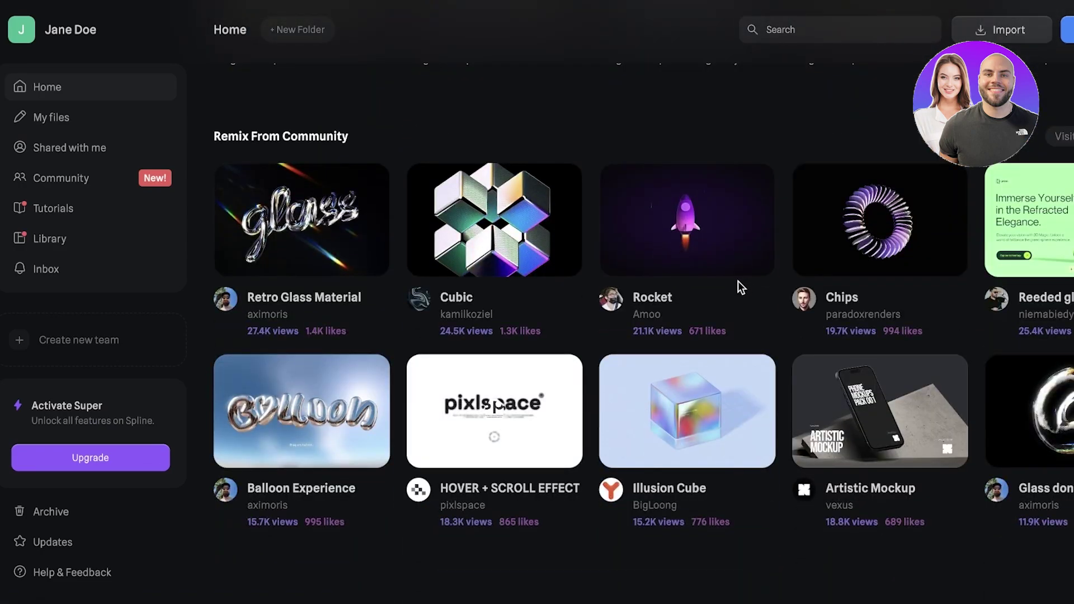
mouse_move(377, 389)
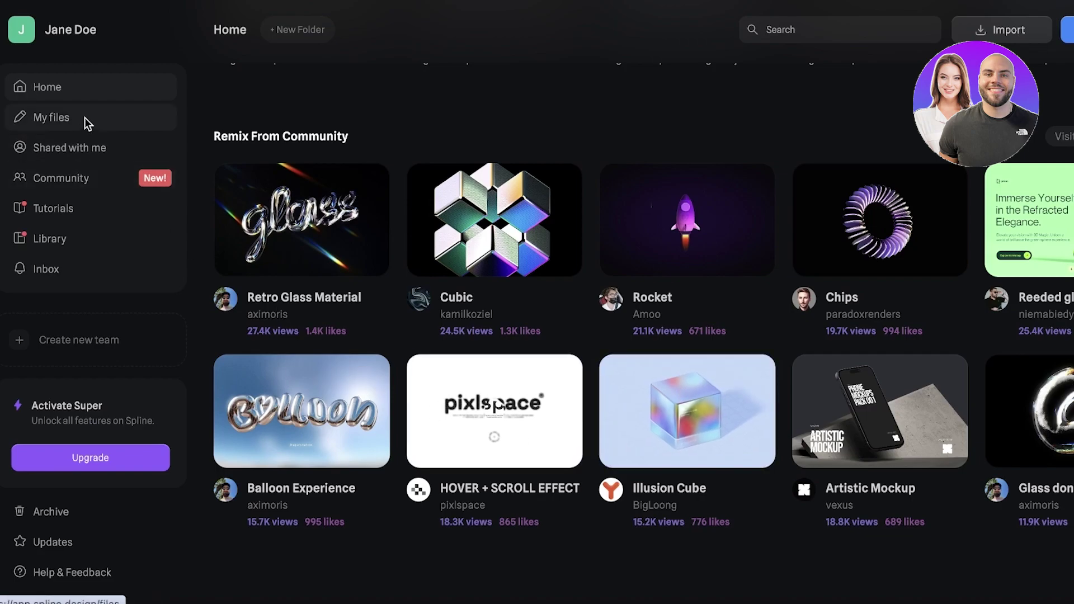
Open Community, close the 'New in Spline!' update notes, and browse the feed.
click(76, 180)
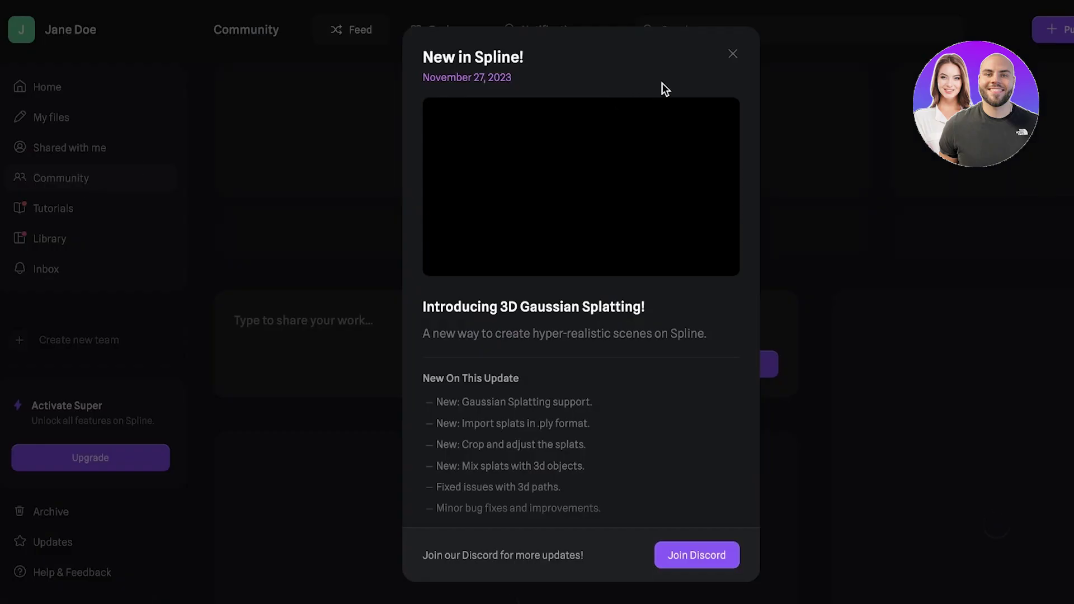
click(732, 59)
scroll(415, 417, down, 4)
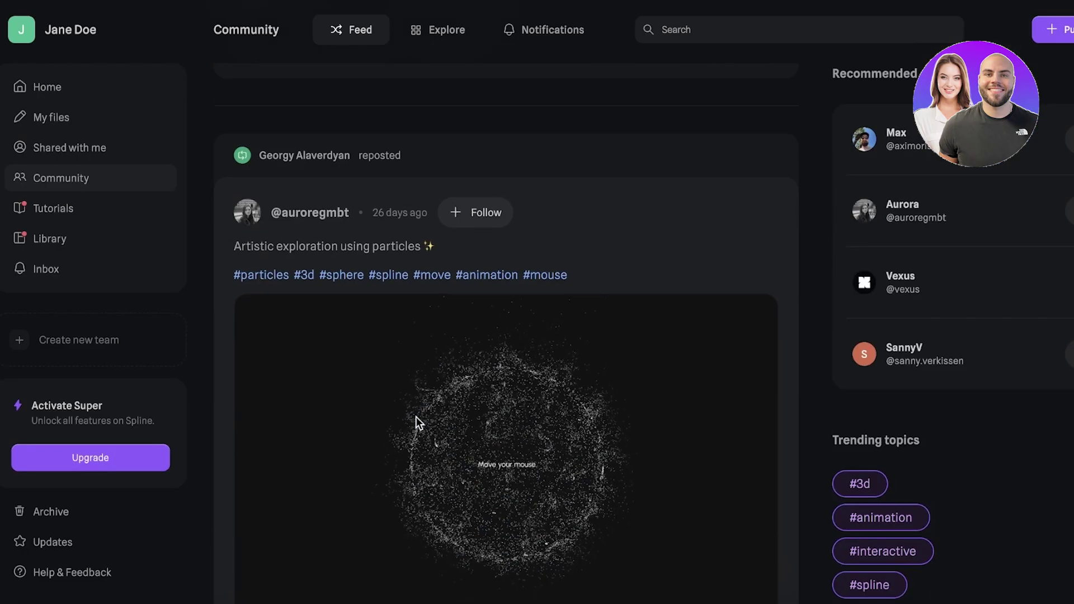
scroll(419, 414, down, 10)
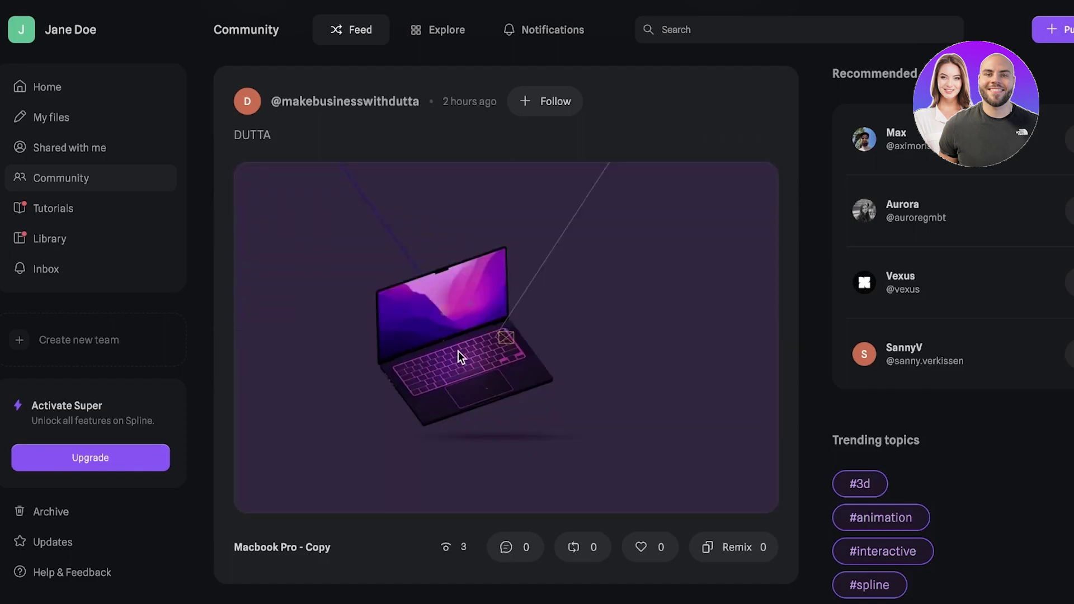
scroll(442, 386, down, 12)
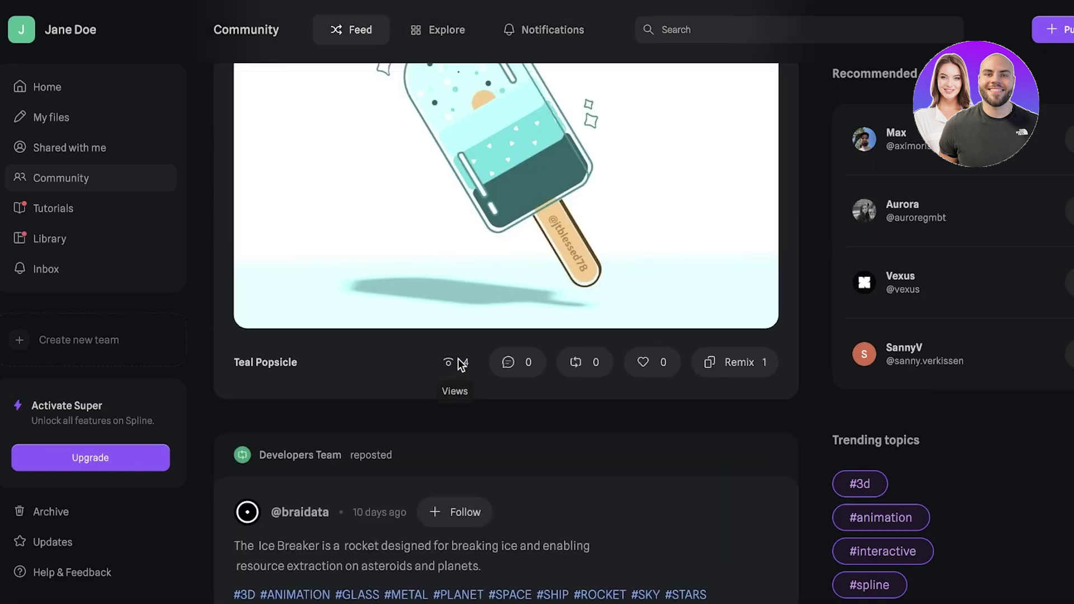
scroll(466, 369, up, 3)
scroll(465, 353, down, 15)
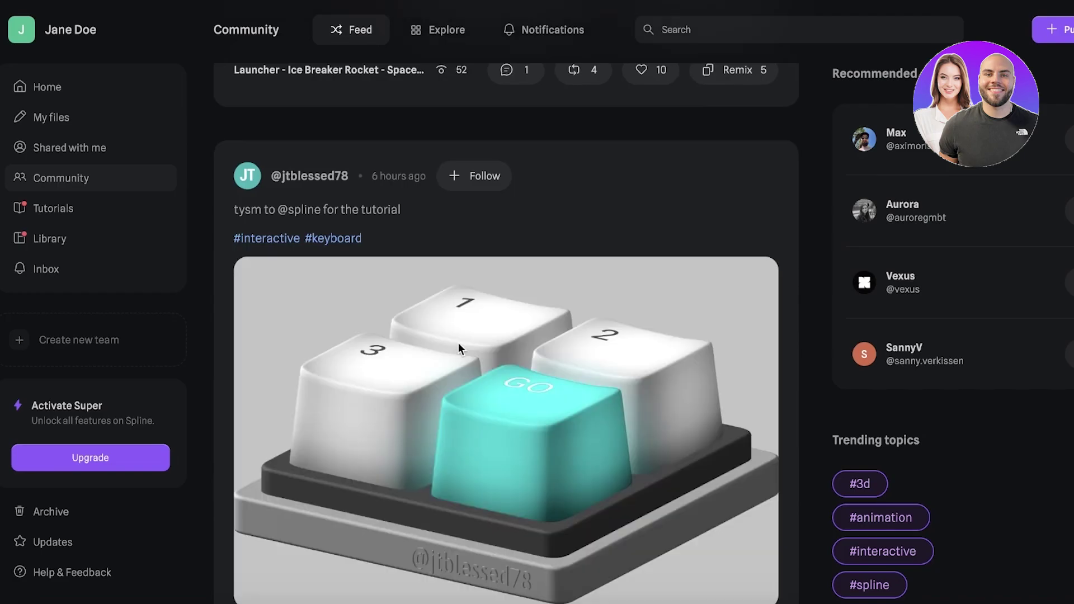
scroll(364, 340, down, 5)
Open Tutorials and scroll through videos such as Toon Shading and Photo Lighting.
click(88, 209)
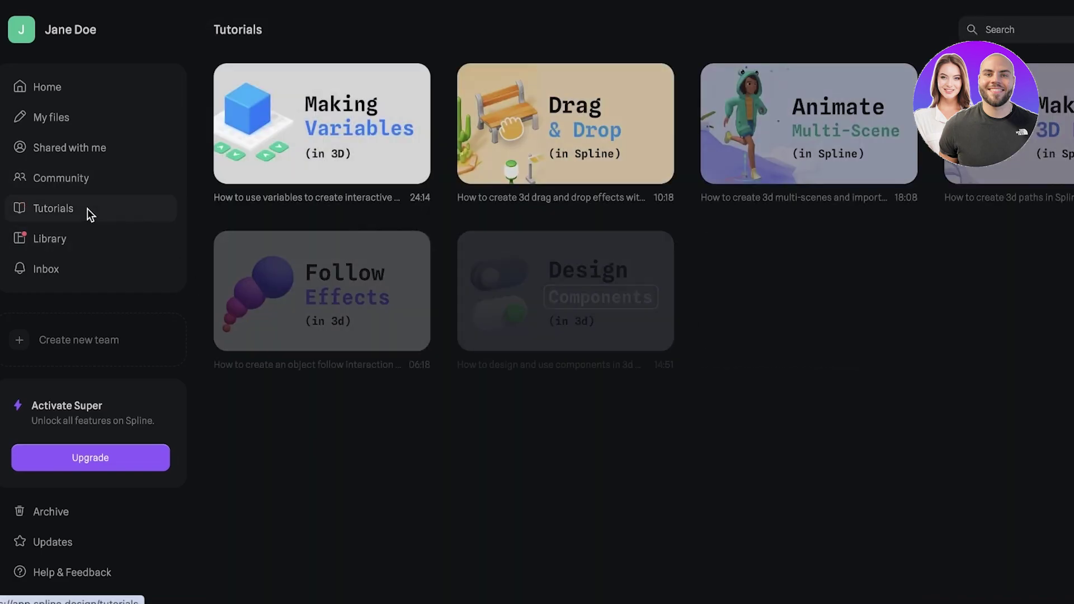
scroll(555, 287, down, 2)
scroll(760, 530, down, 10)
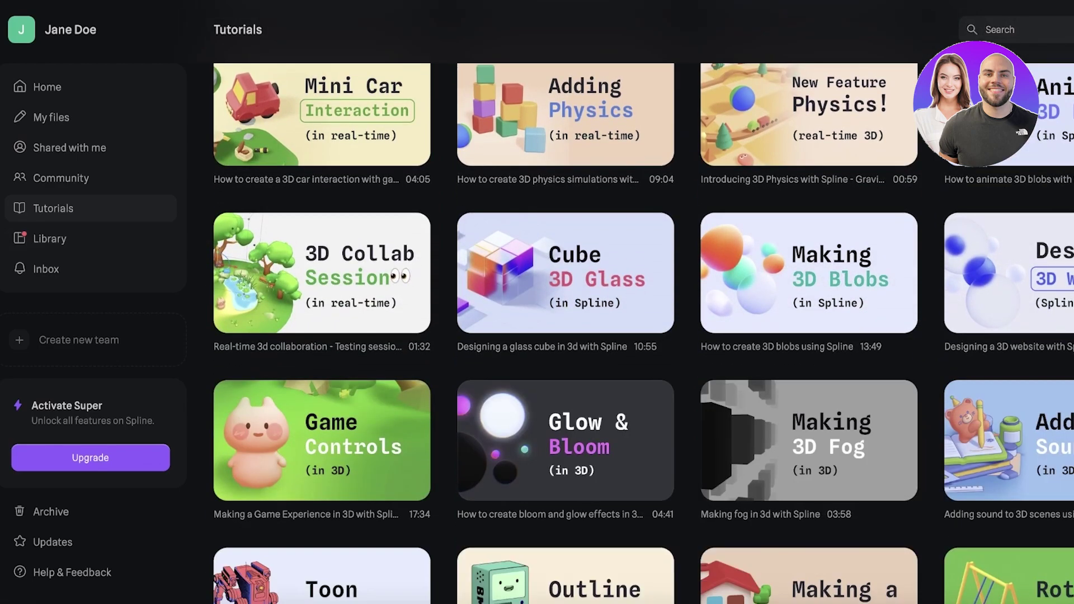
click(757, 524)
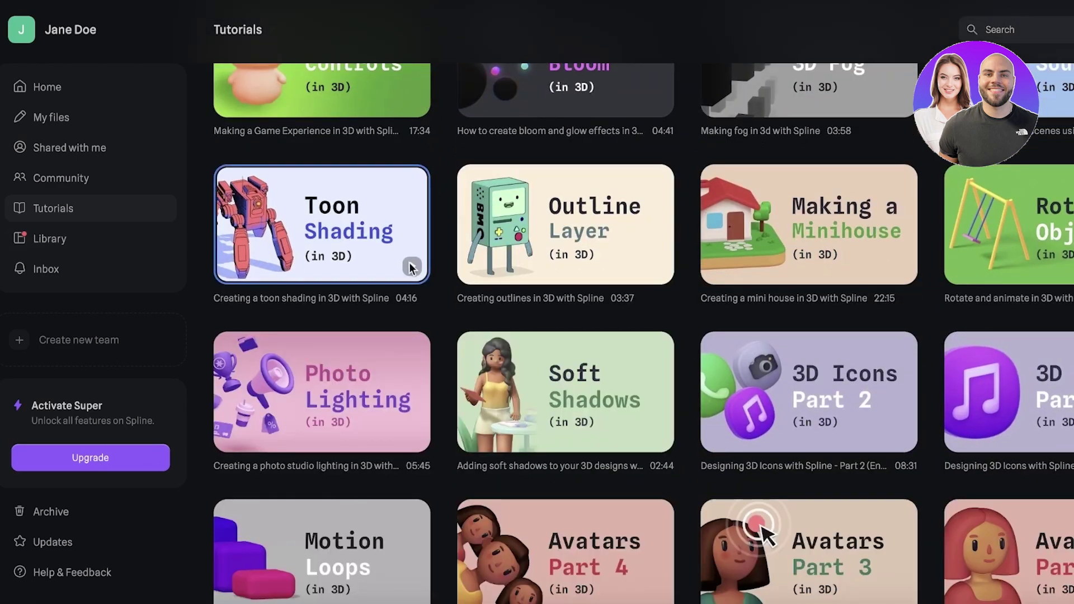
Browse the Library's example scenes, switching to Objects and back to Scenes.
click(38, 241)
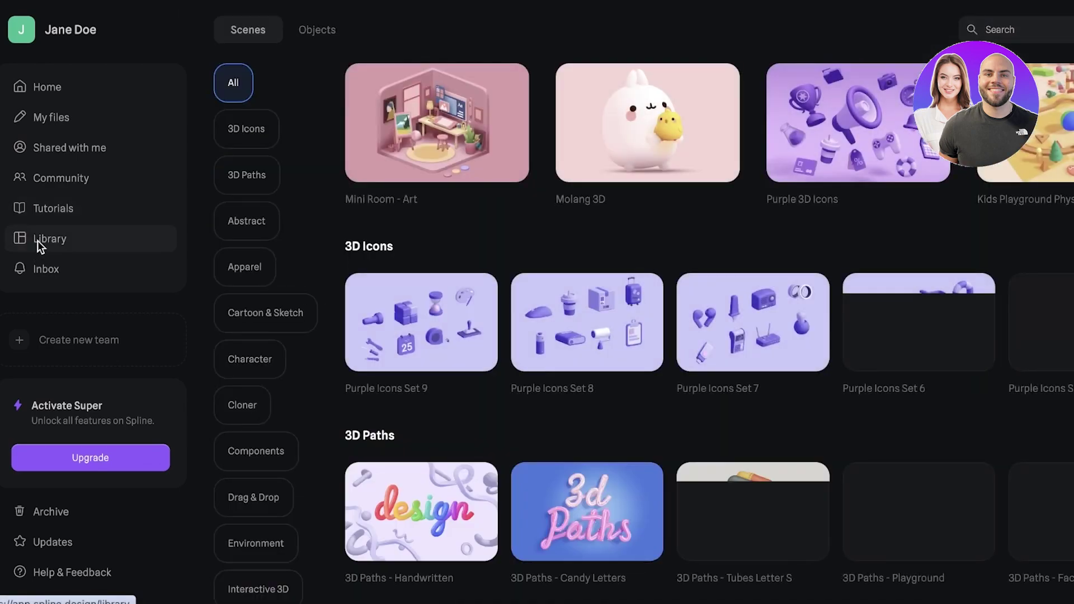
scroll(498, 202, down, 8)
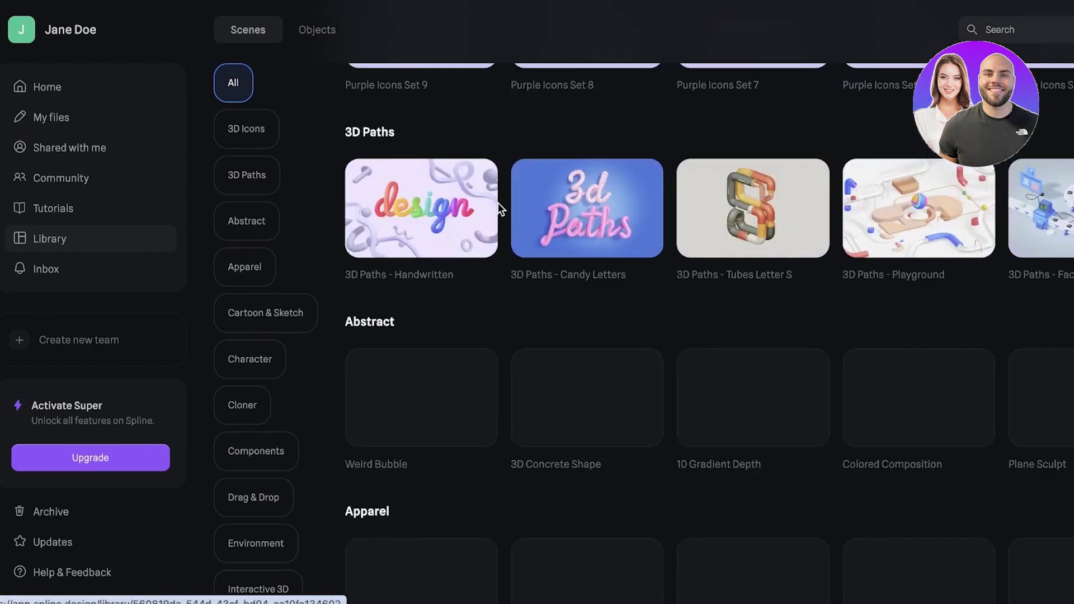
scroll(494, 203, up, 8)
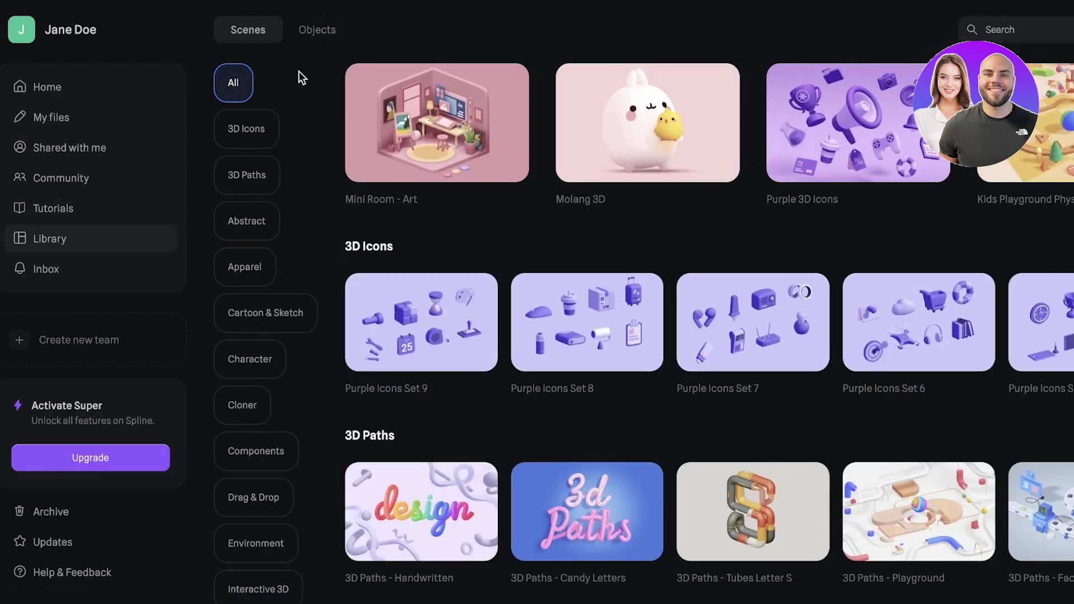
click(324, 31)
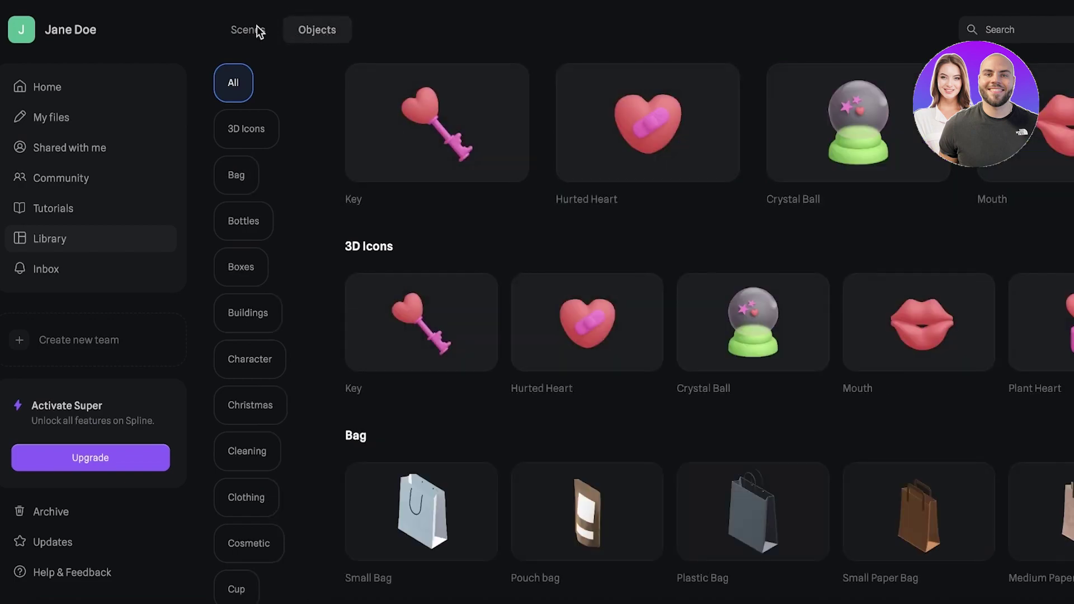
scroll(585, 105, down, 15)
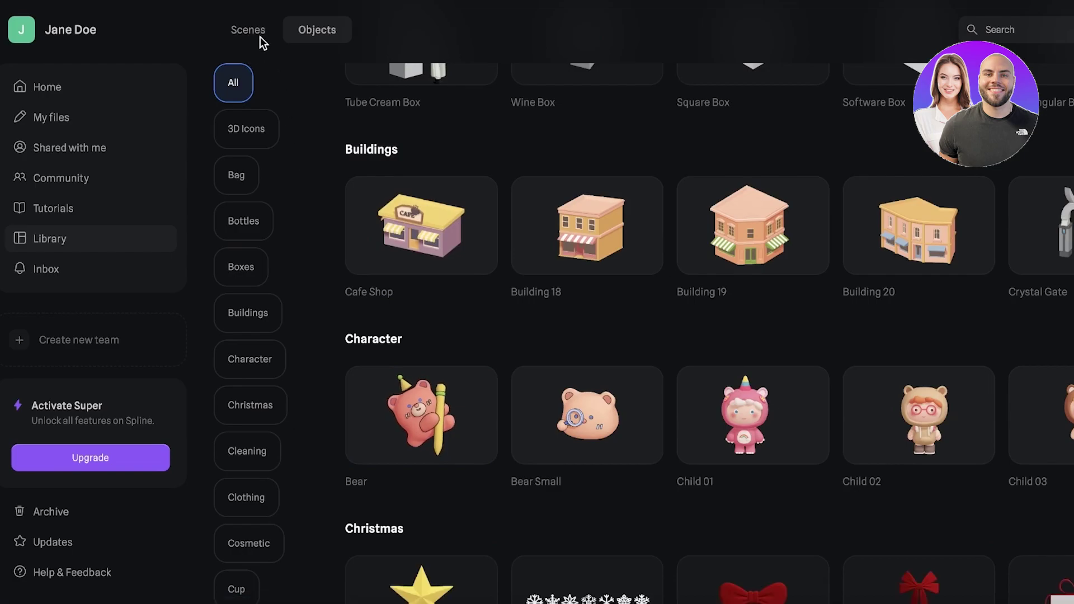
click(260, 37)
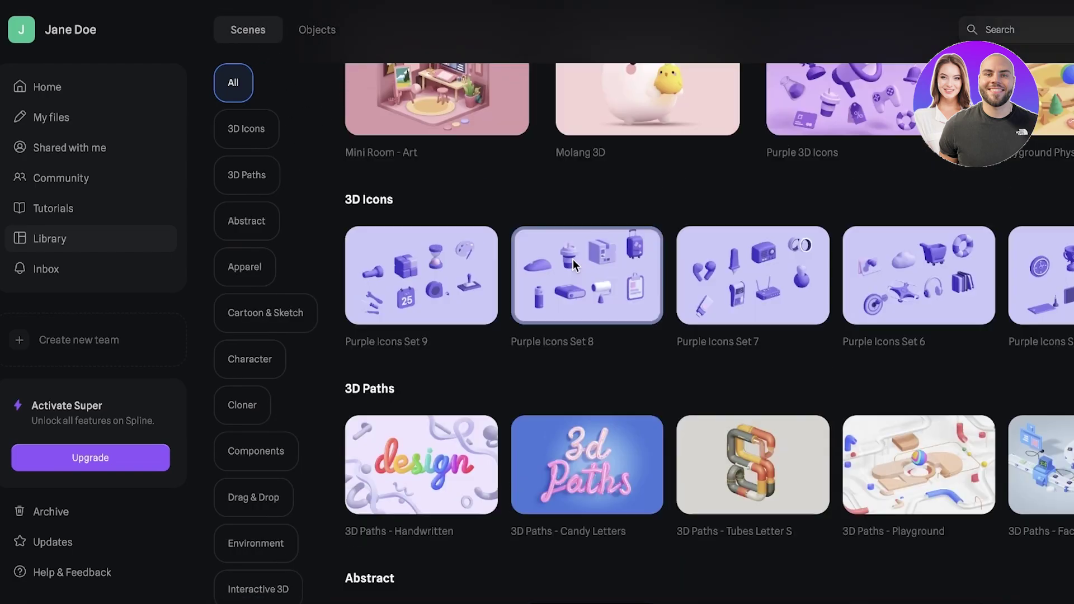
scroll(571, 260, down, 9)
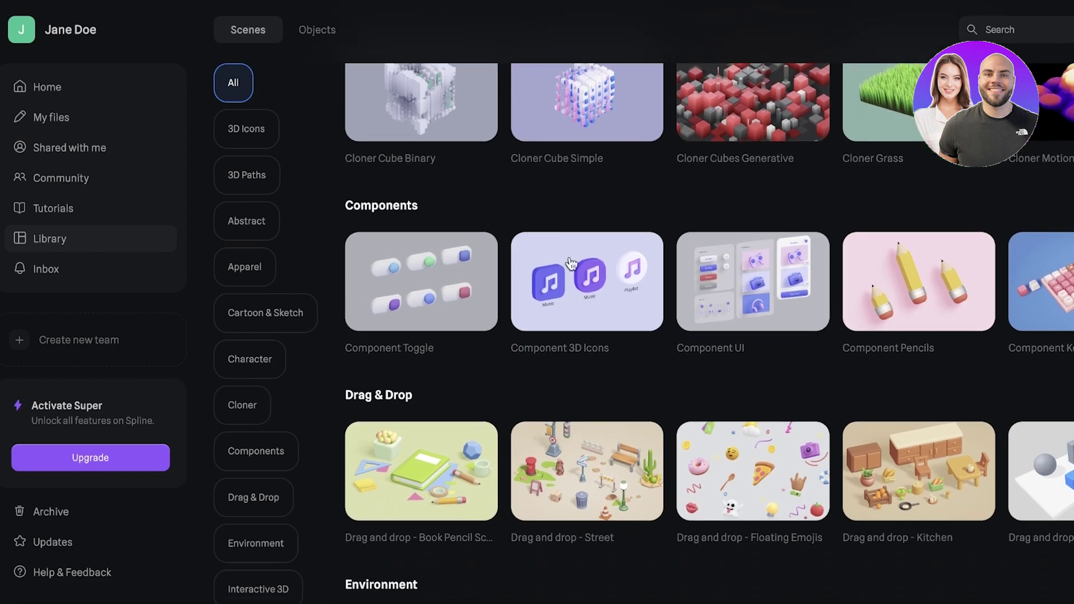
scroll(487, 269, down, 3)
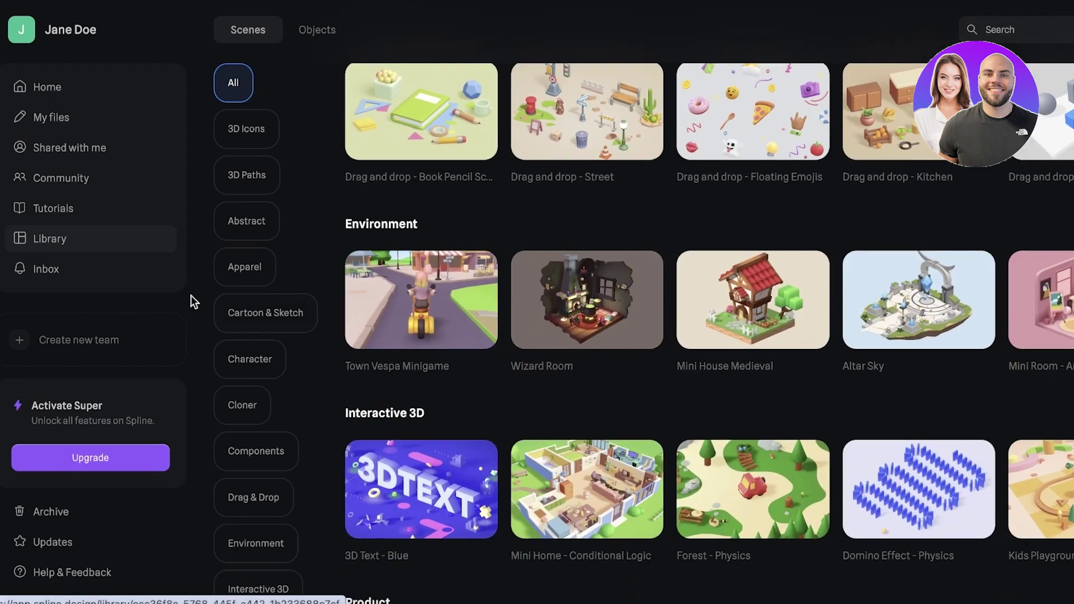
scroll(546, 209, up, 15)
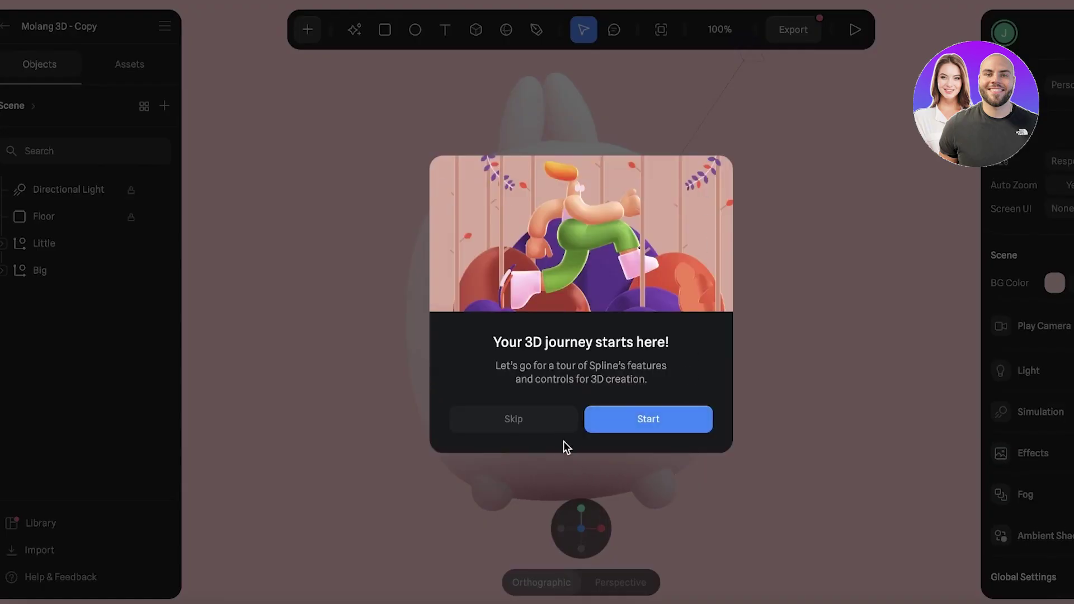
click(595, 428)
mouse_move(556, 518)
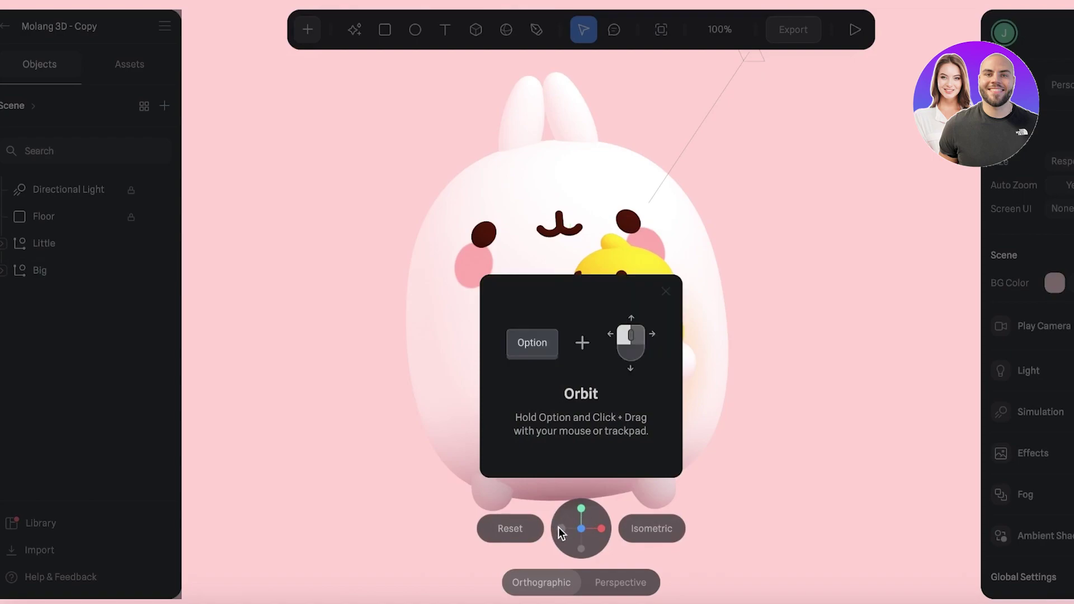
click(561, 529)
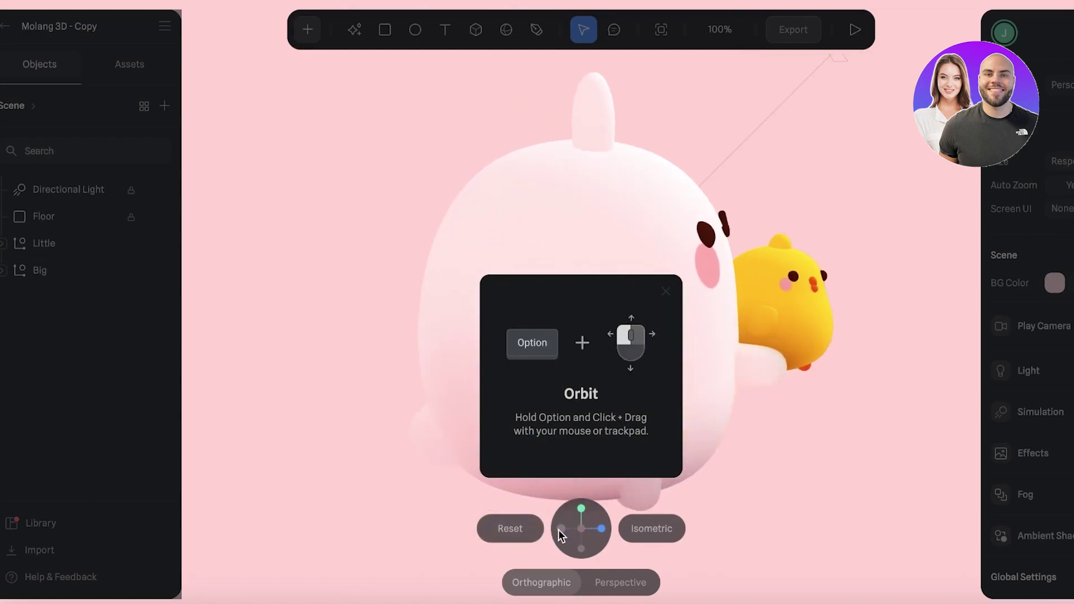
click(599, 529)
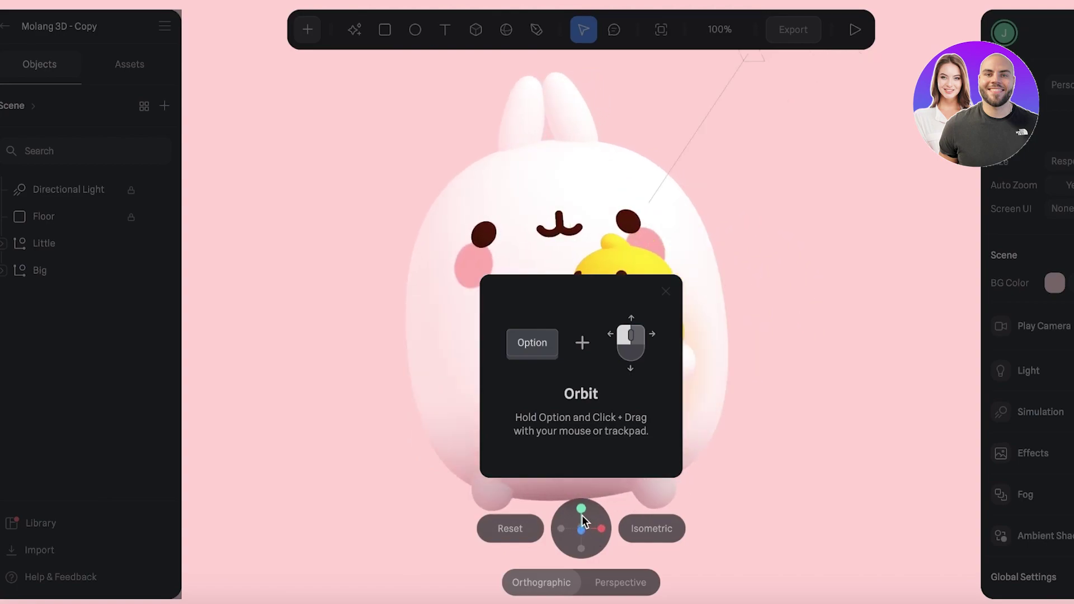
click(582, 517)
click(581, 546)
click(630, 381)
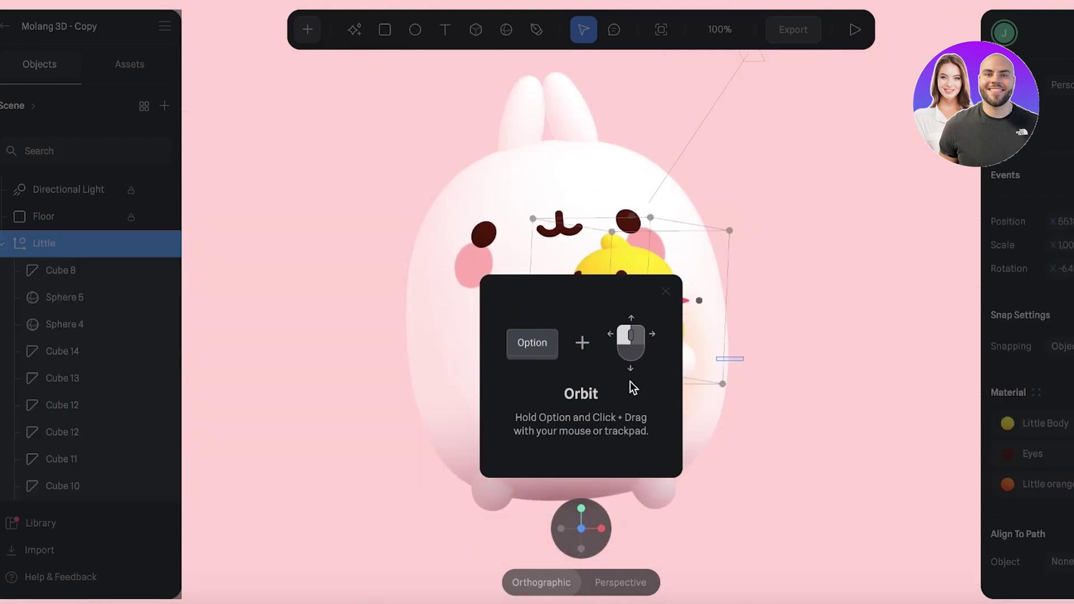
click(696, 324)
click(817, 186)
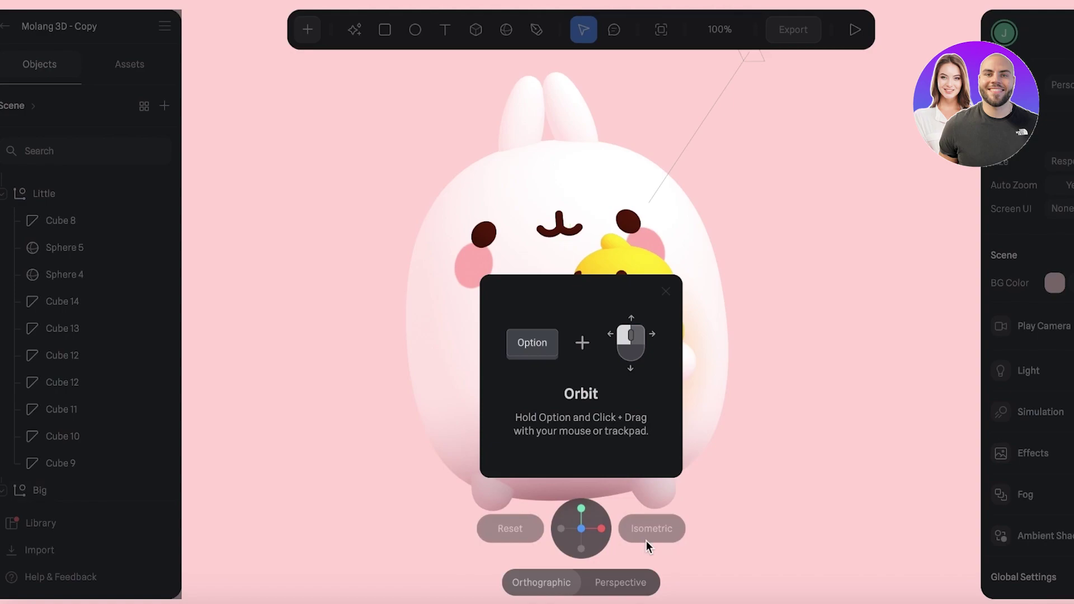
click(646, 536)
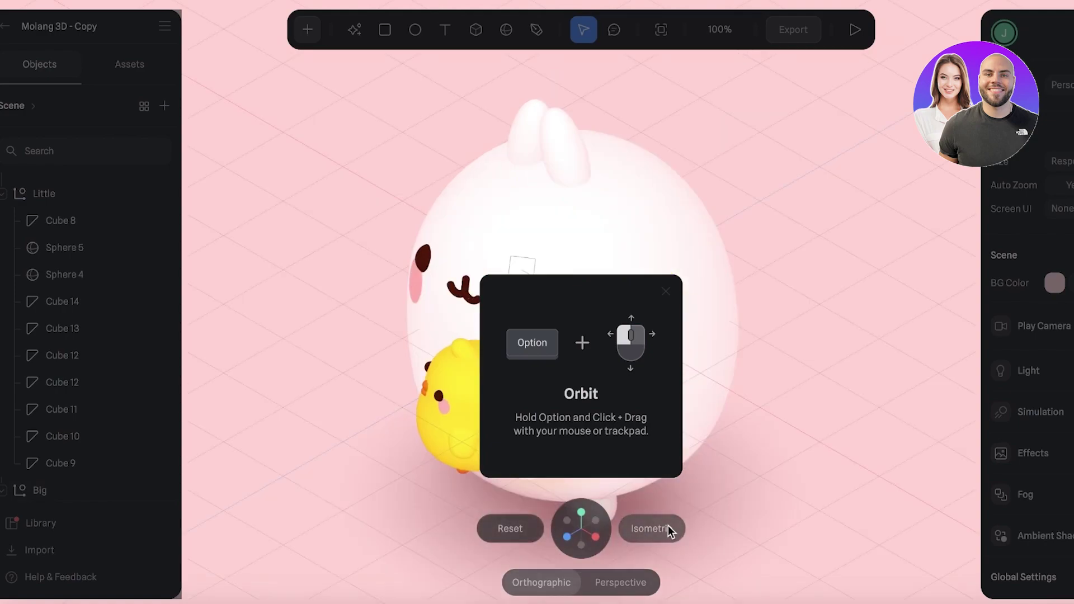
click(500, 525)
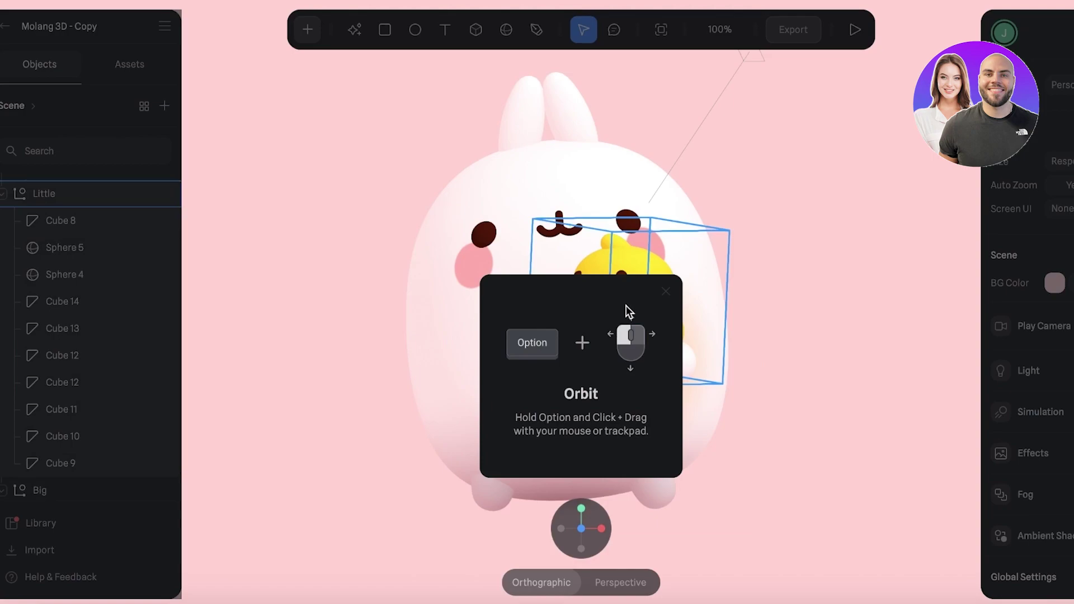
Duplicate the big bunny to the left as Big 2, then reselect the original.
click(634, 246)
alt+drag(632, 239, 292, 240)
click(382, 243)
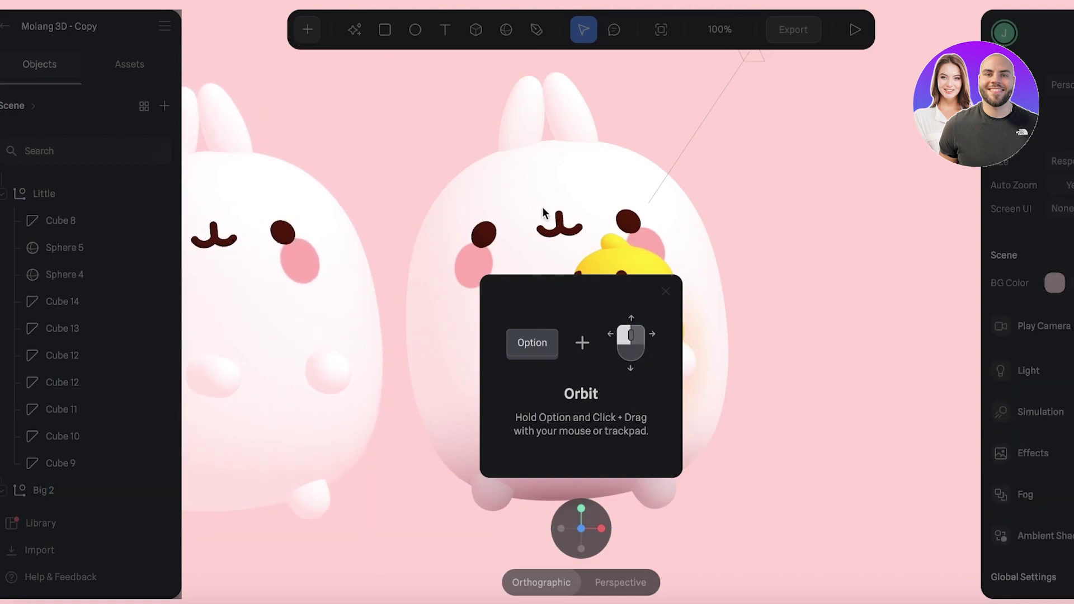
click(544, 213)
click(545, 211)
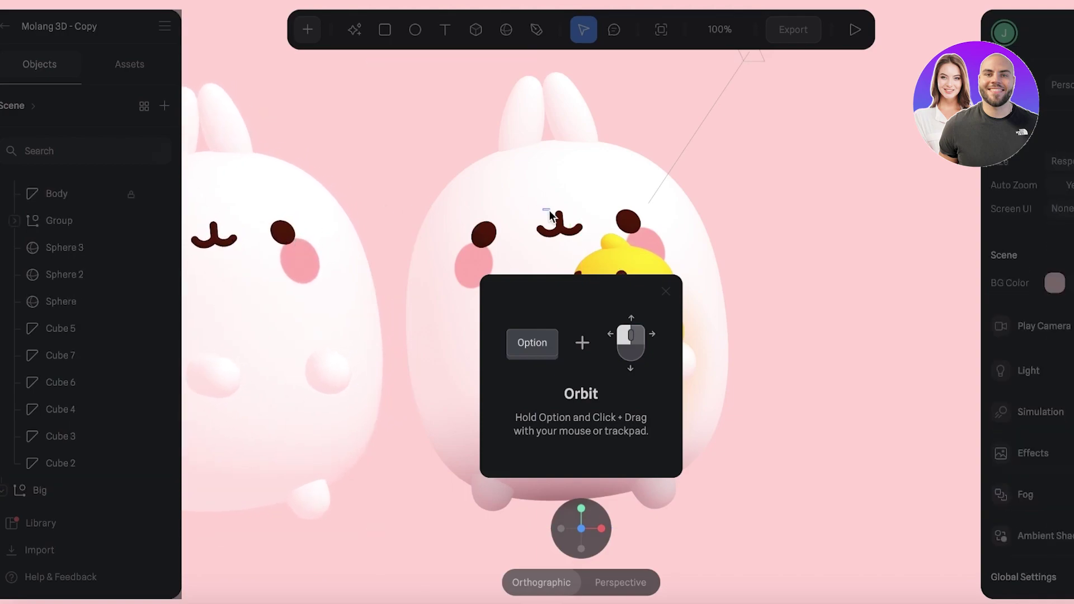
click(549, 210)
drag(540, 183, 569, 335)
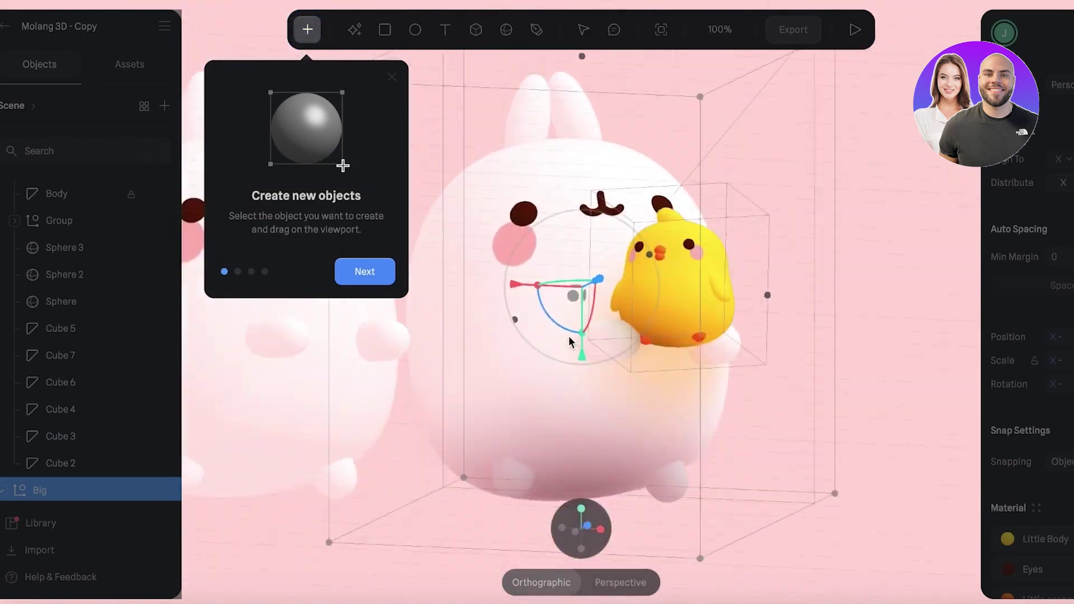
Step through the Frame Mode, Play Mode and export cards to finish the welcome tour.
click(365, 273)
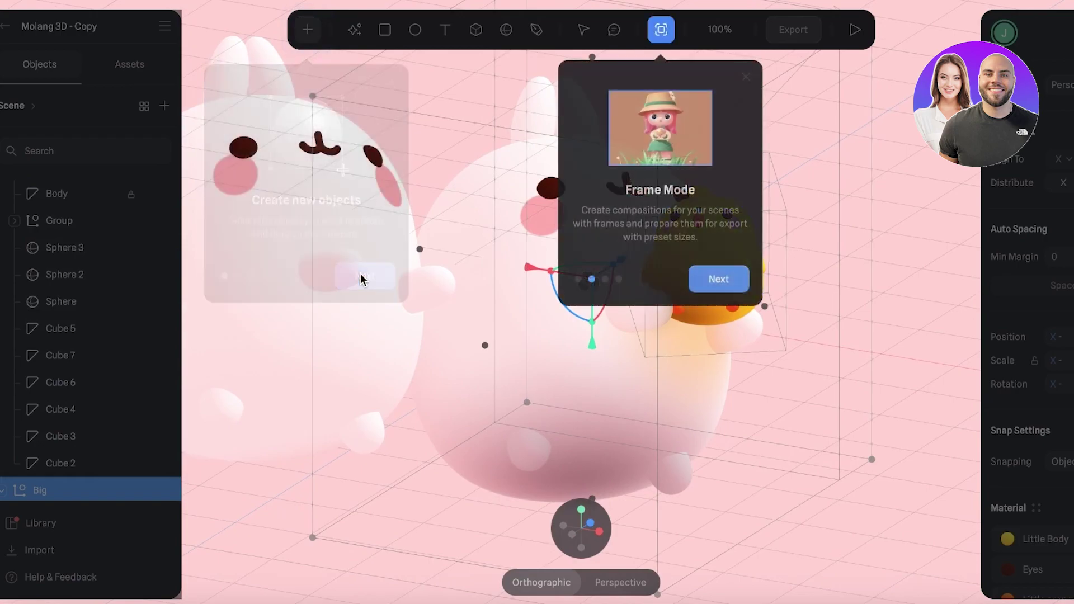
click(720, 284)
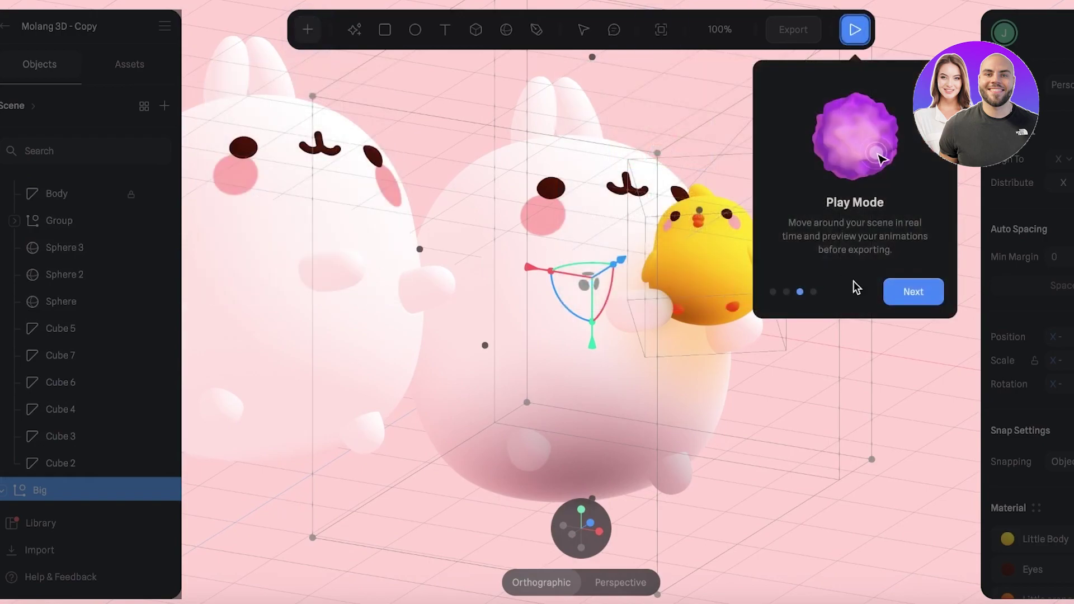
click(926, 296)
click(836, 272)
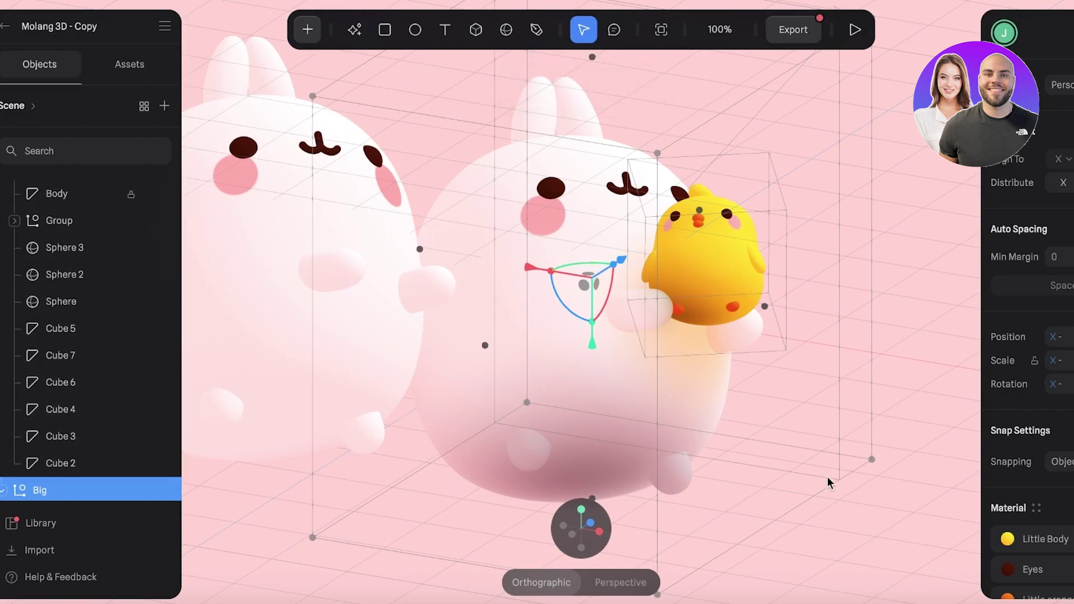
Narrow the main bunny slightly, then orbit and zoom in perspective to show both bunnies.
drag(789, 386, 715, 408)
drag(409, 501, 602, 466)
click(834, 400)
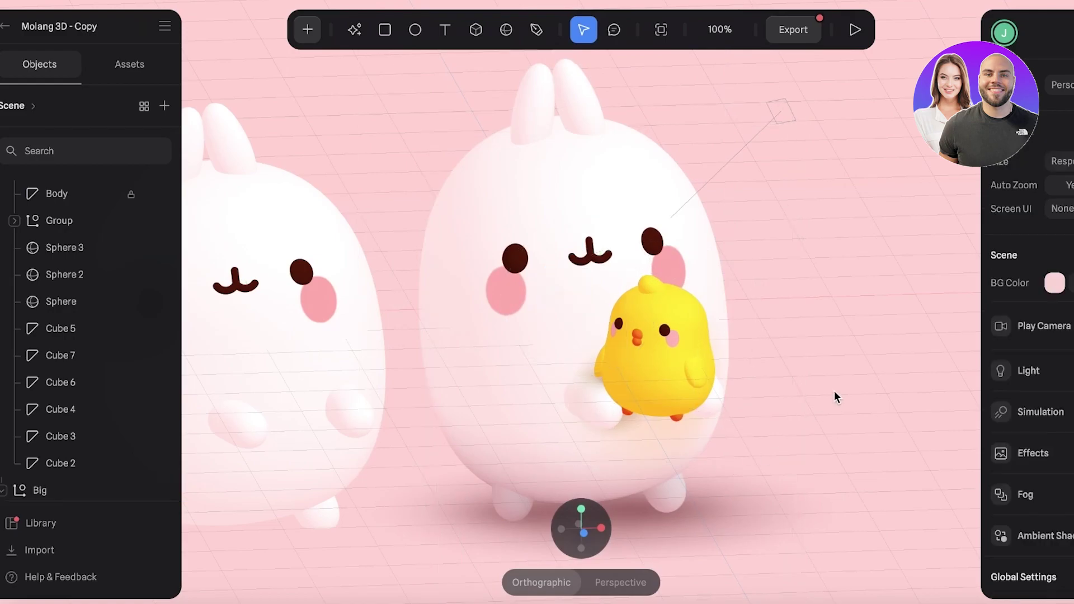
drag(834, 398, 791, 406)
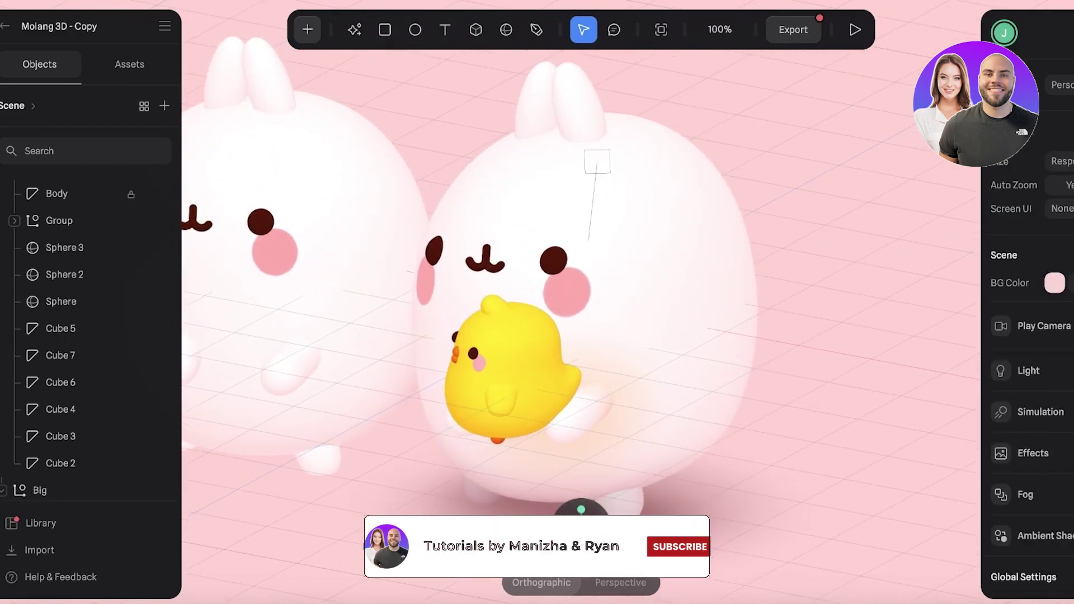
click(617, 582)
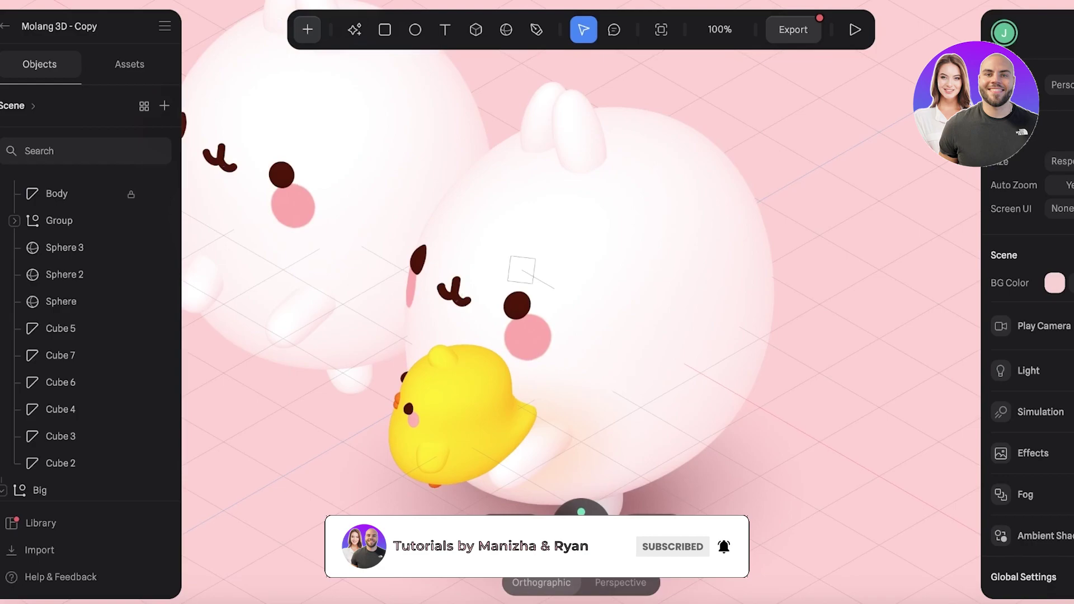
drag(397, 506, 325, 280)
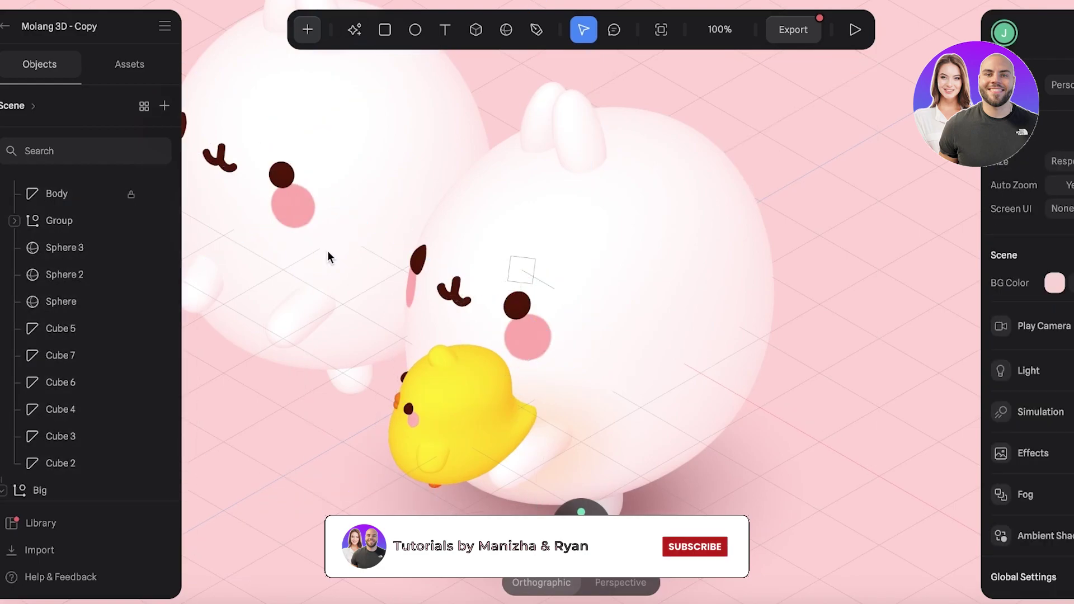
click(309, 193)
right_drag(300, 495, 417, 496)
click(417, 490)
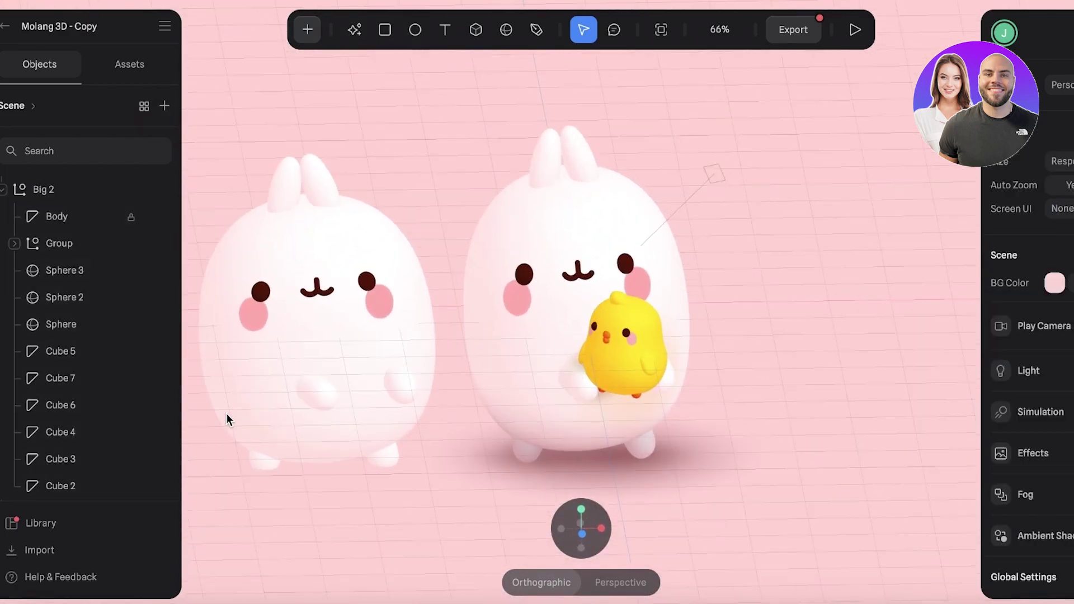
scroll(226, 414, up, 3)
scroll(437, 552, down, 2)
Add a Text object onto the left bunny's face and show its transform handles.
click(309, 30)
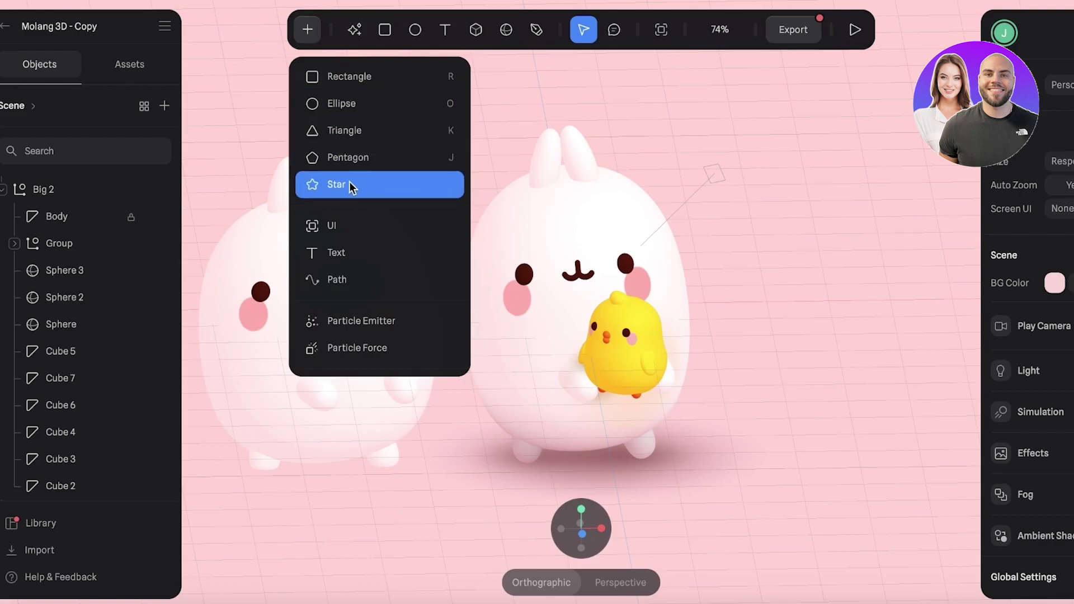
click(375, 249)
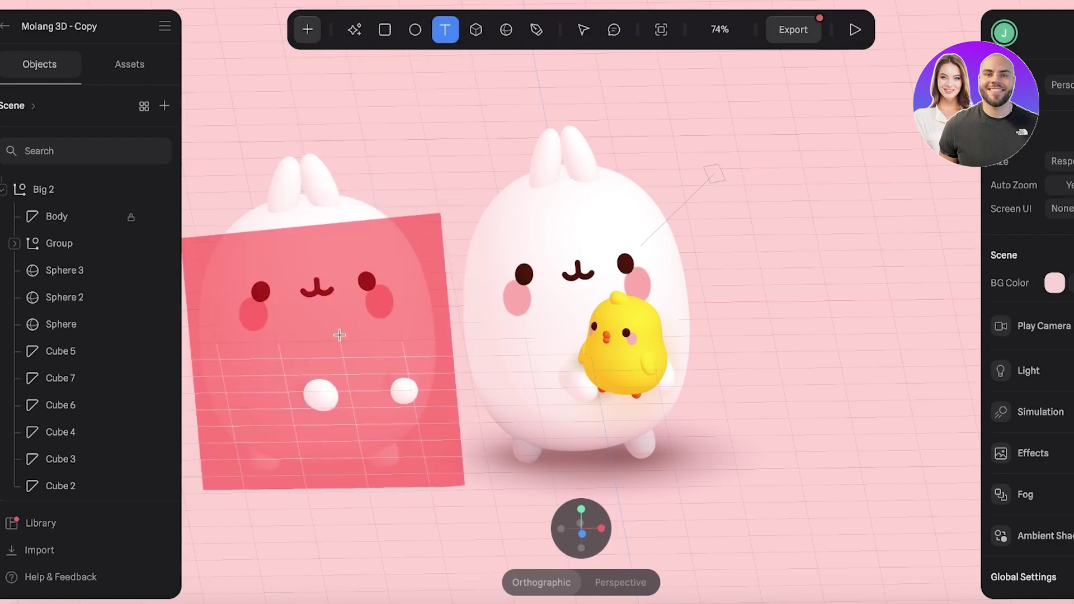
click(323, 338)
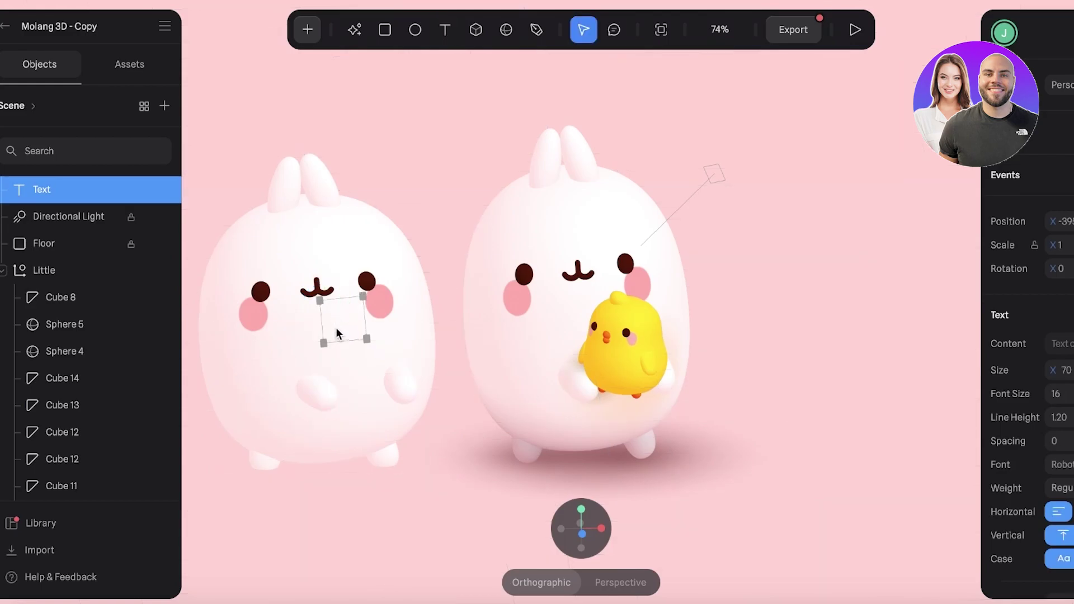
click(78, 186)
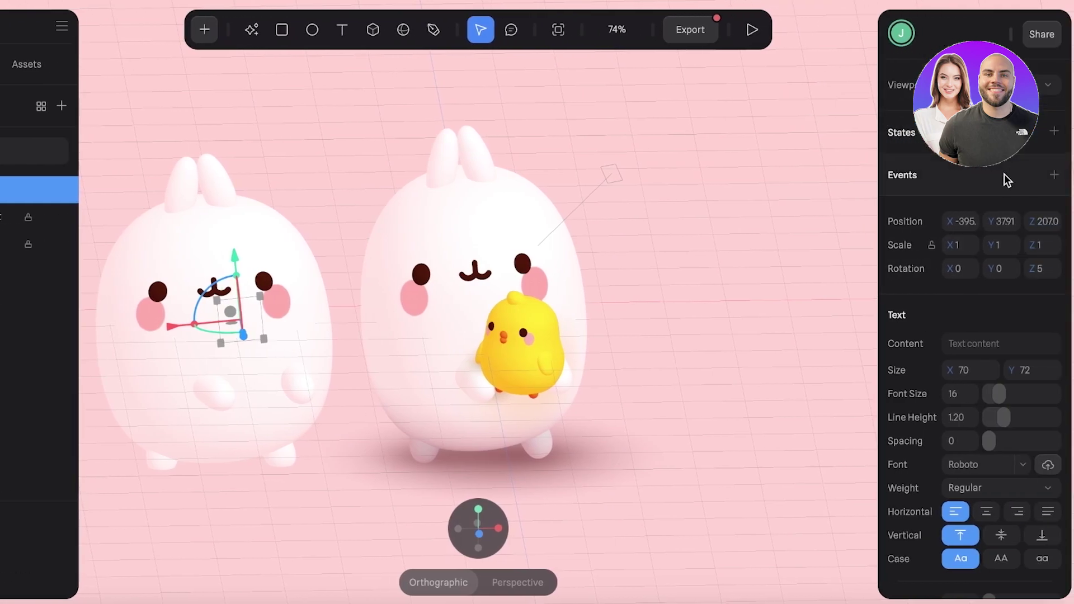
Enter 'Wubba Lubba Dib Dib' as the text content and move it down onto the left bunny's belly.
scroll(990, 344, down, 2)
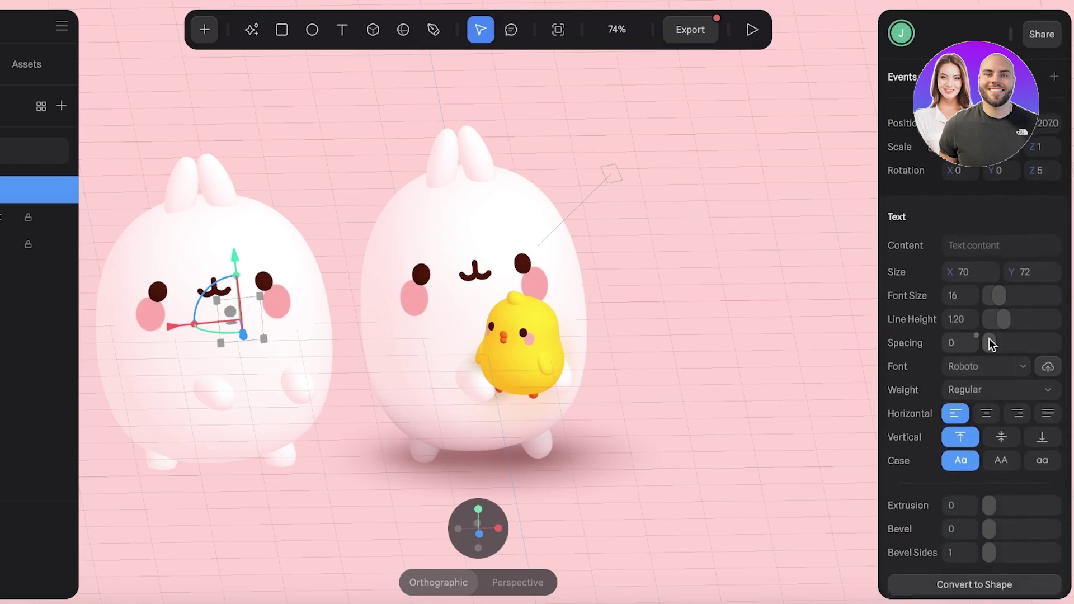
click(1010, 243)
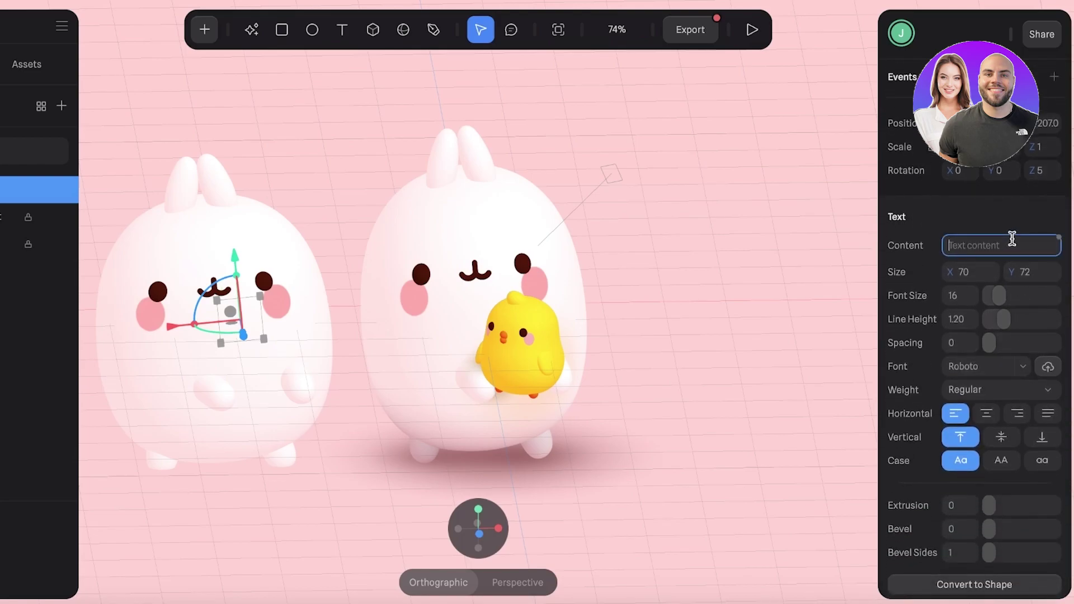
text(A)
text(ubba L)
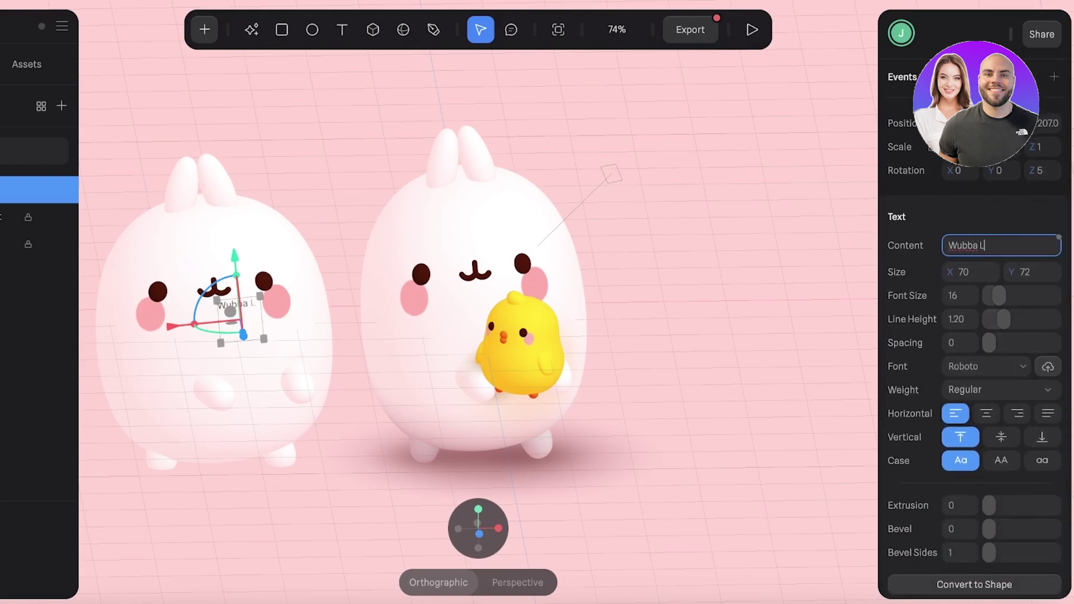
text(ubba Dib Dib)
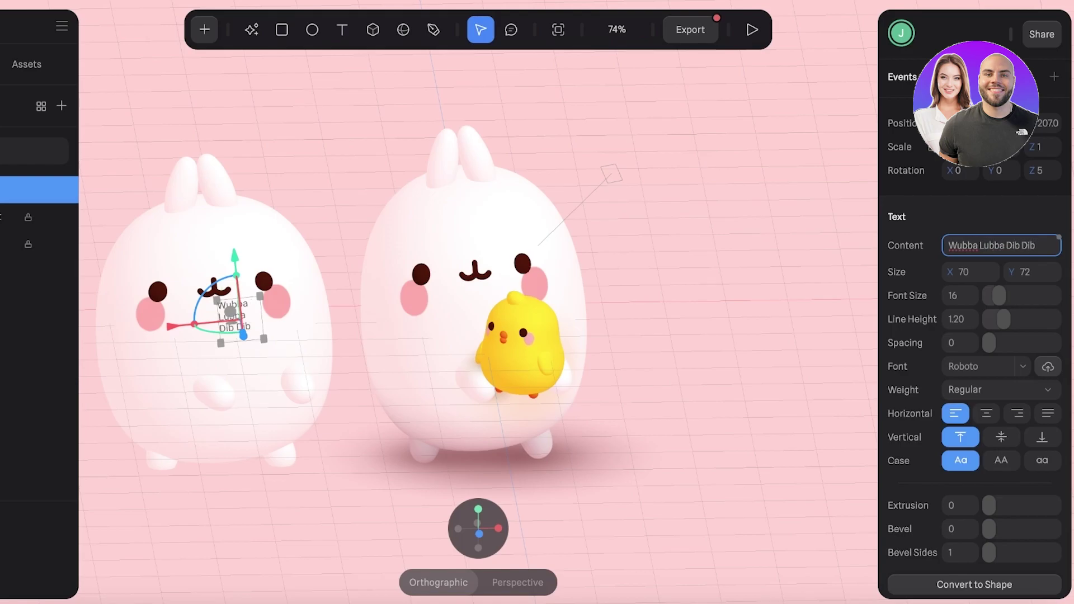
drag(259, 314, 269, 350)
middle_drag(267, 345, 195, 382)
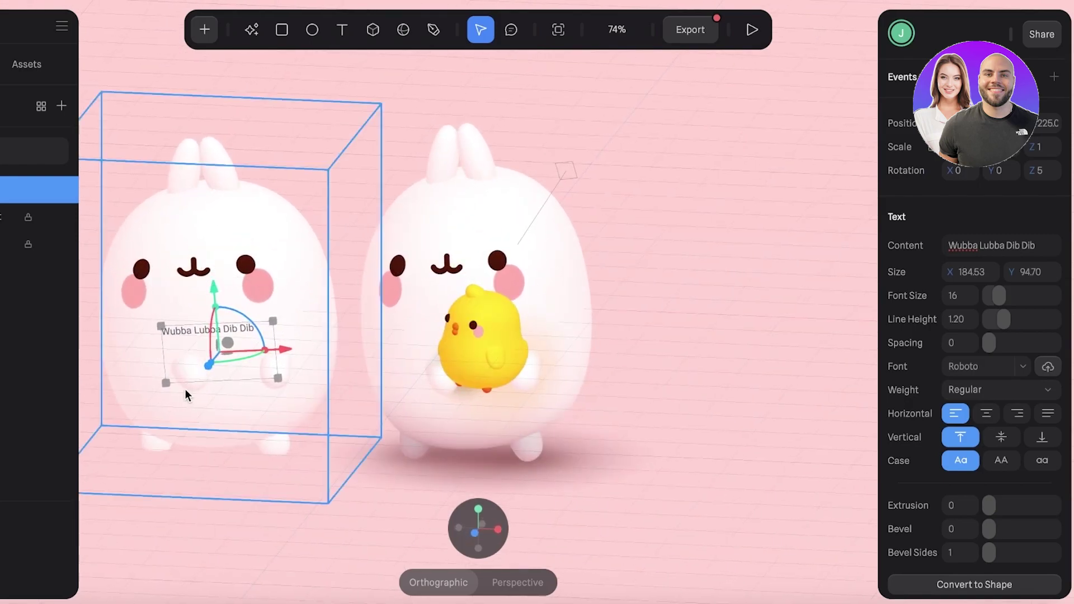
Tilt the text to rotation X -34.8, Y -2.86, Z 4.1 and test its extrusion.
click(186, 381)
click(211, 330)
drag(211, 331, 300, 86)
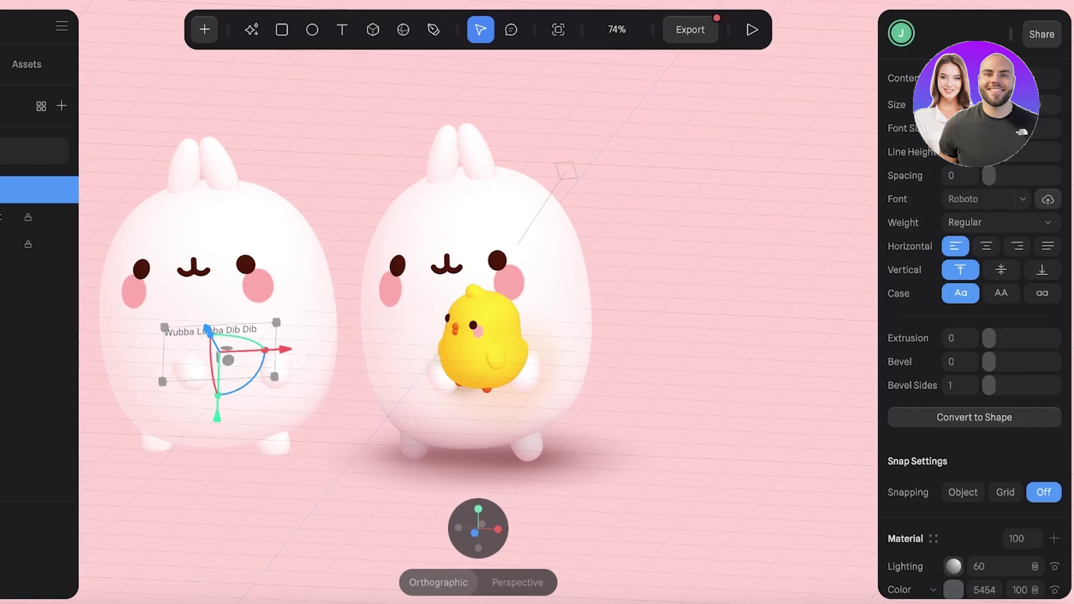
drag(990, 341, 1000, 362)
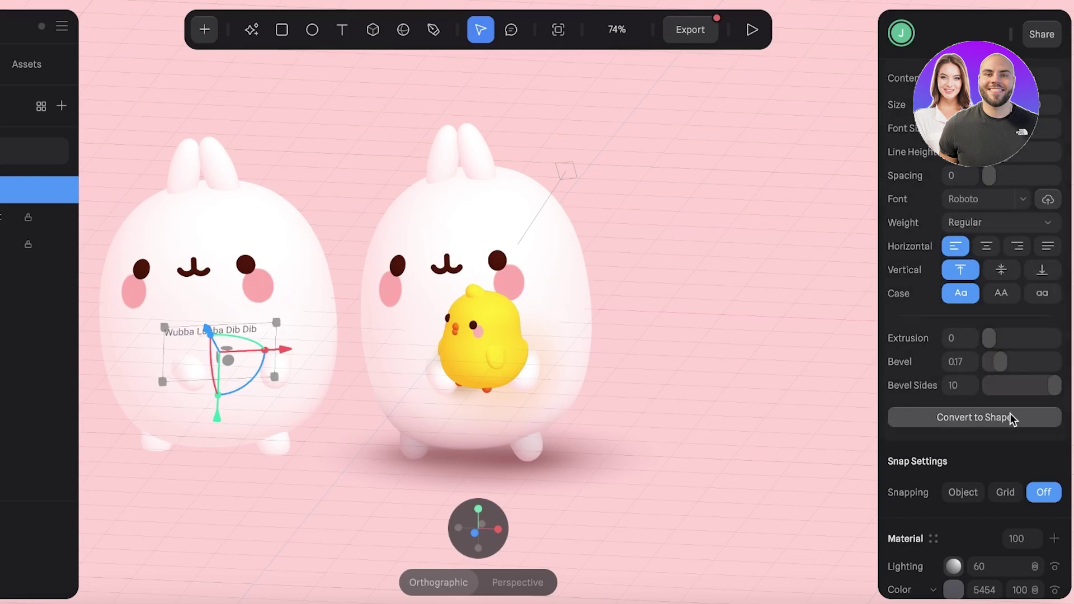
scroll(1001, 426, down, 3)
Convert the text to a shape, tilt it slightly, and give its material lighting 50 with Physical shading.
click(985, 230)
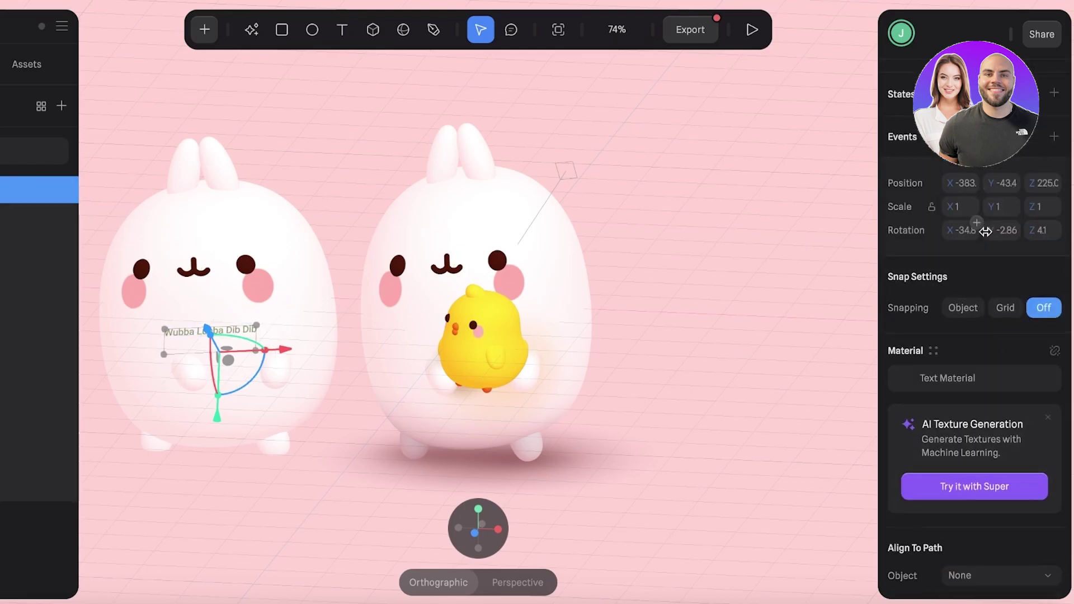
mouse_move(239, 337)
mouse_down()
mouse_move(226, 341)
mouse_move(240, 316)
mouse_move(283, 344)
mouse_move(210, 365)
mouse_move(264, 347)
mouse_move(239, 354)
mouse_move(240, 337)
mouse_up()
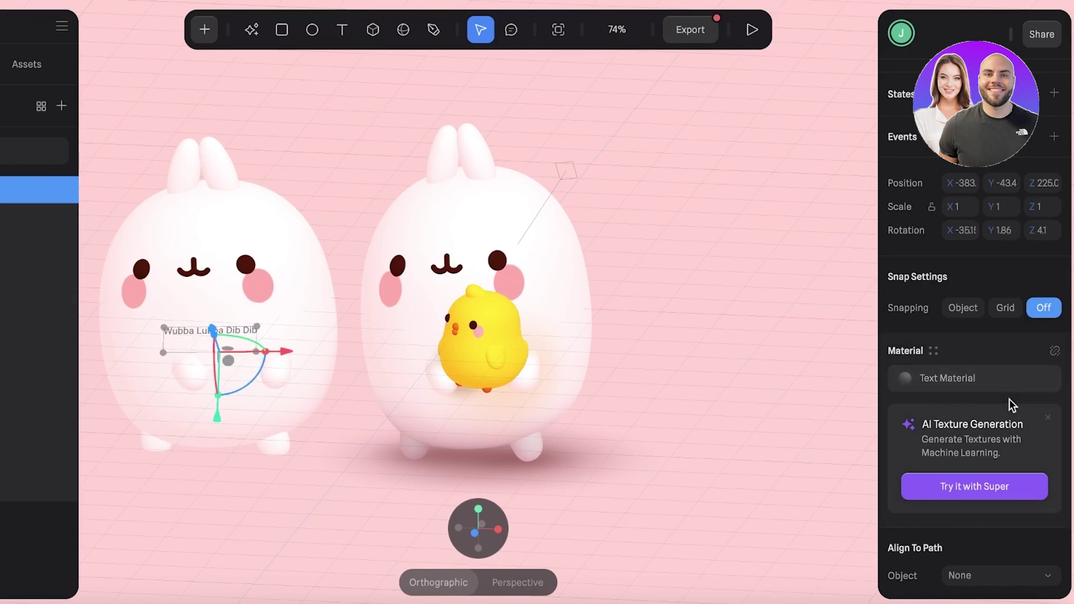
click(1019, 378)
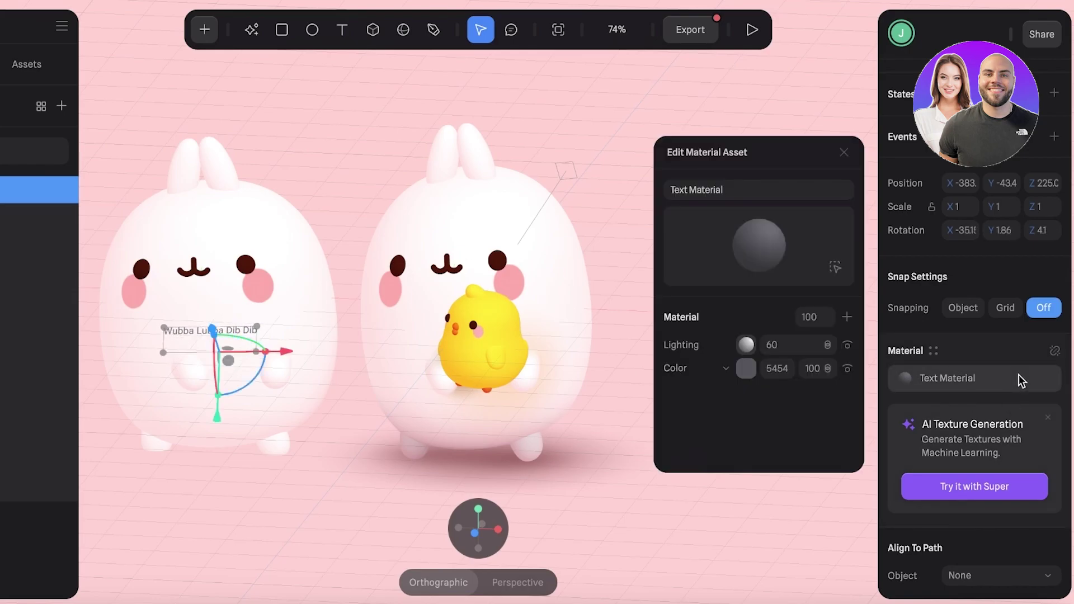
drag(766, 240, 743, 235)
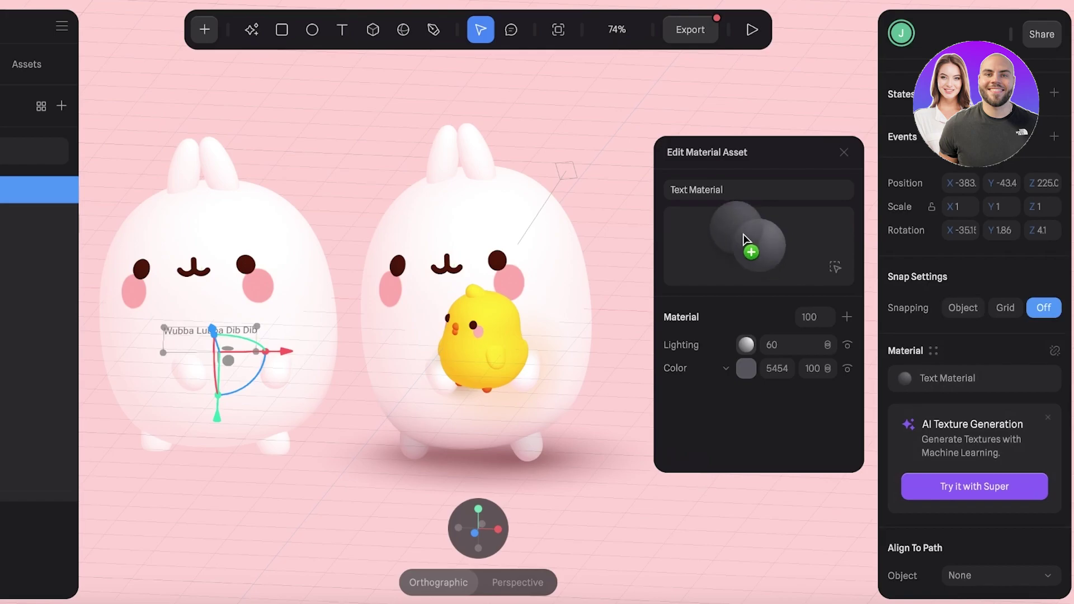
click(785, 345)
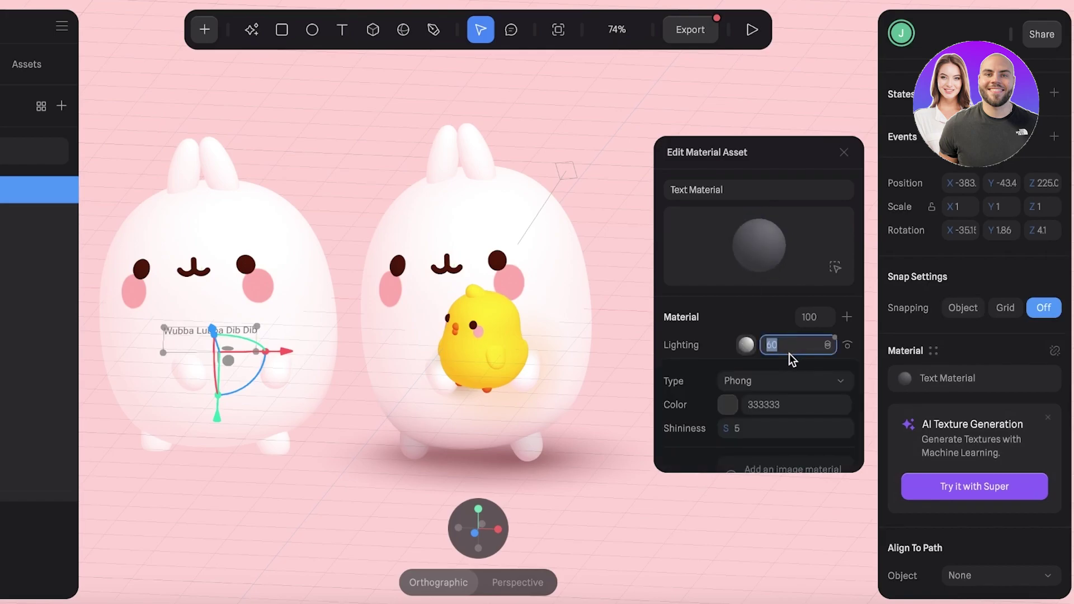
text(5)
click(761, 380)
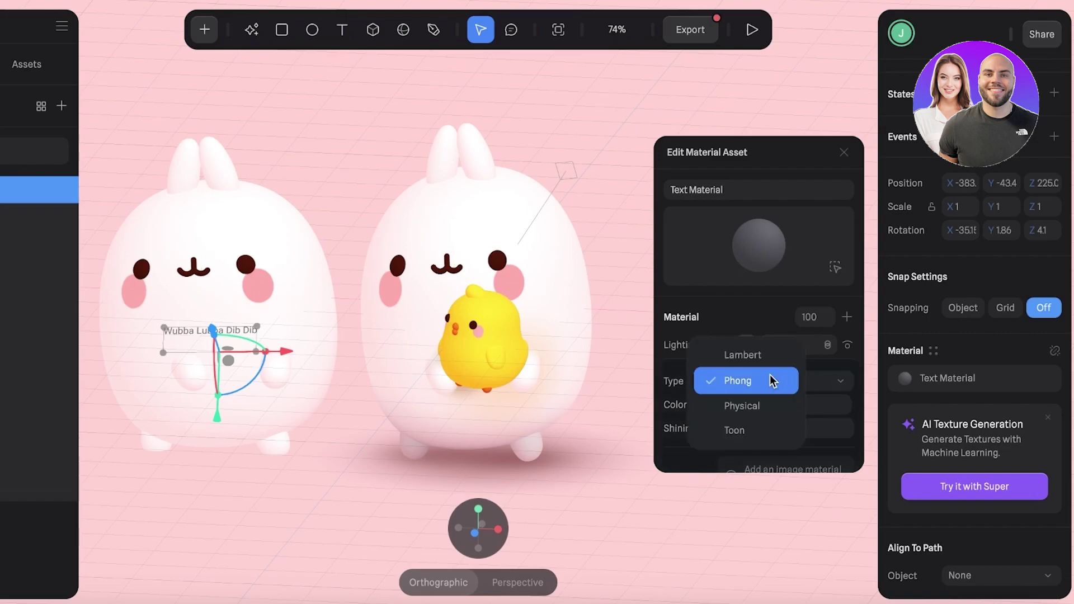
click(753, 405)
scroll(753, 398, down, 5)
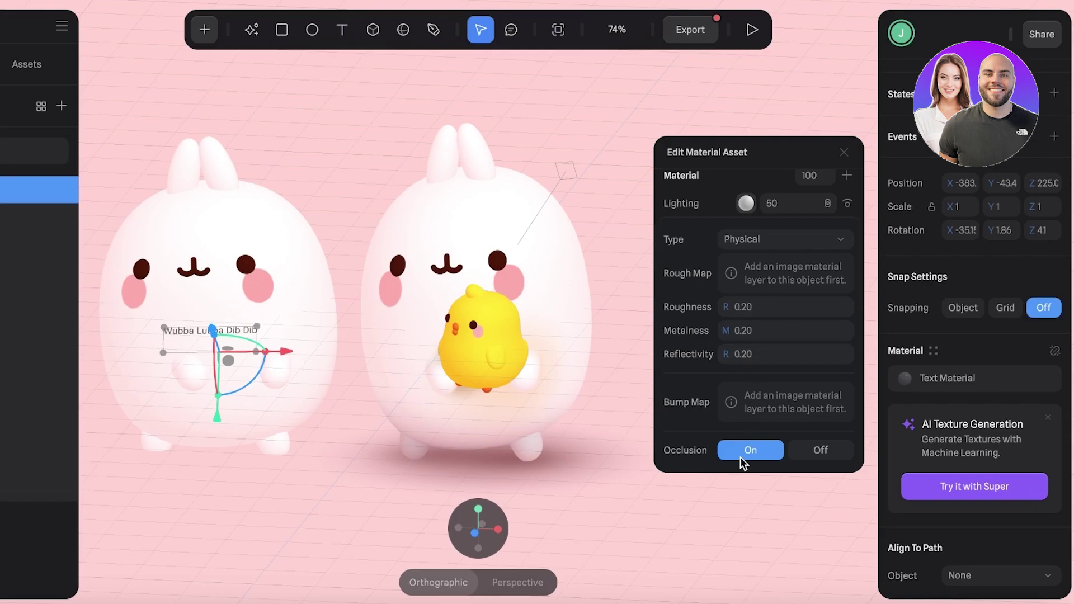
click(970, 375)
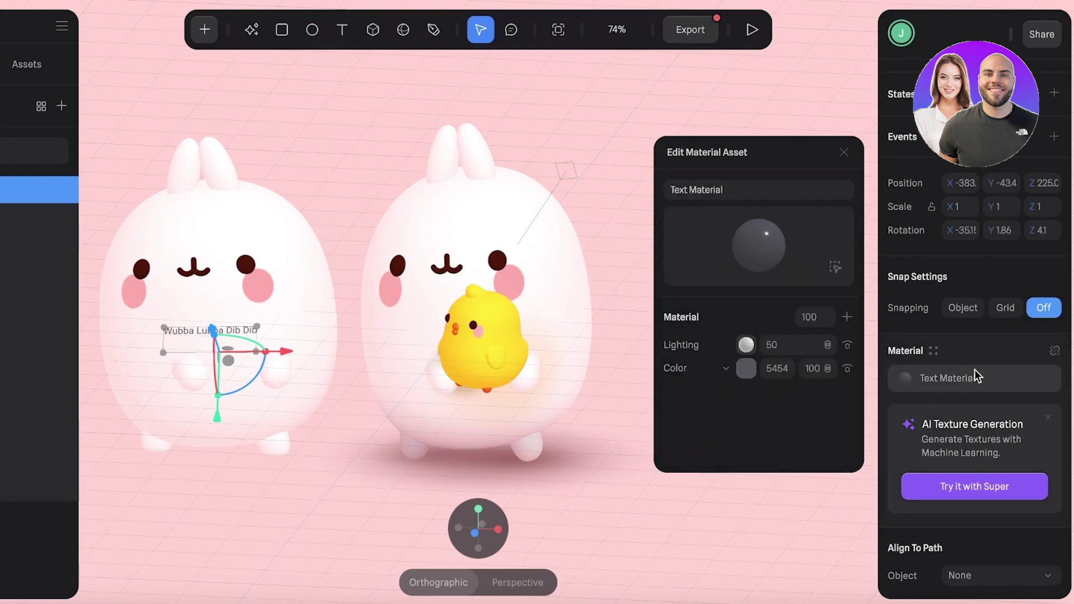
click(847, 152)
click(391, 163)
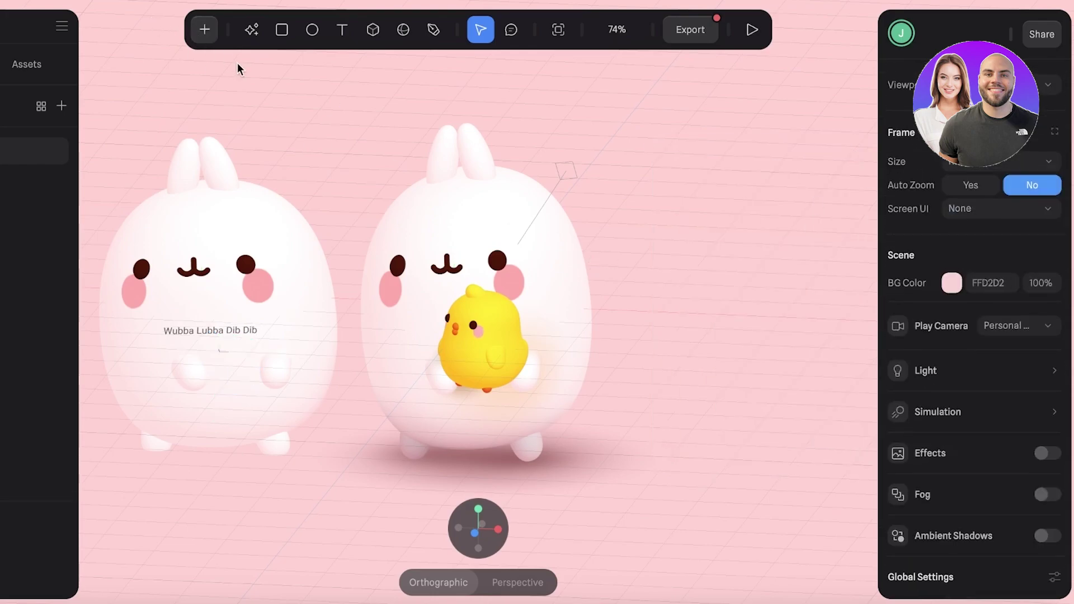
Add a triangle shape onto the right bunny's head.
click(204, 32)
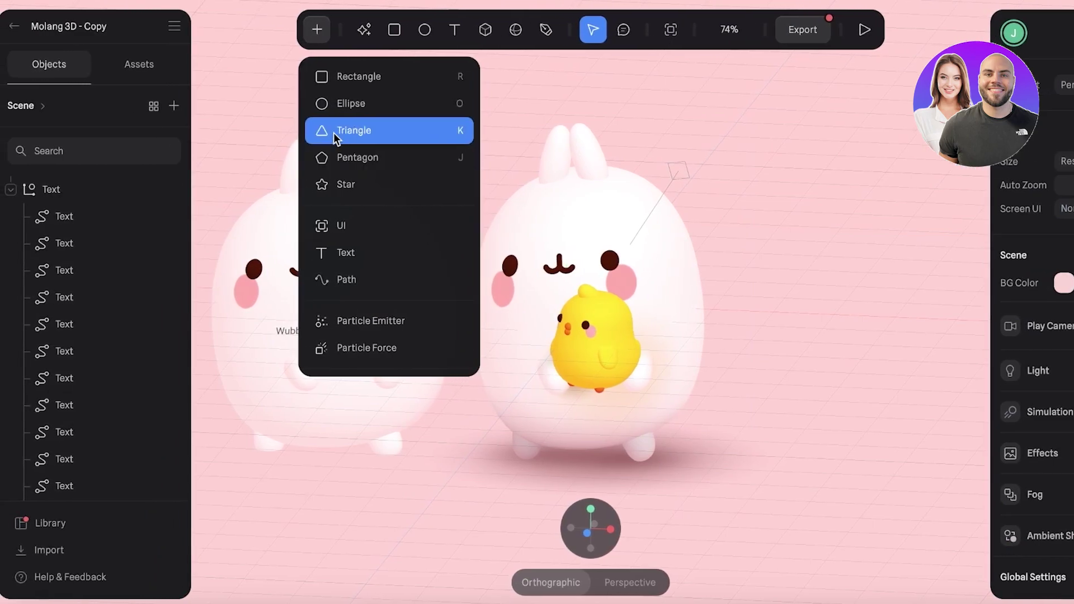
click(358, 76)
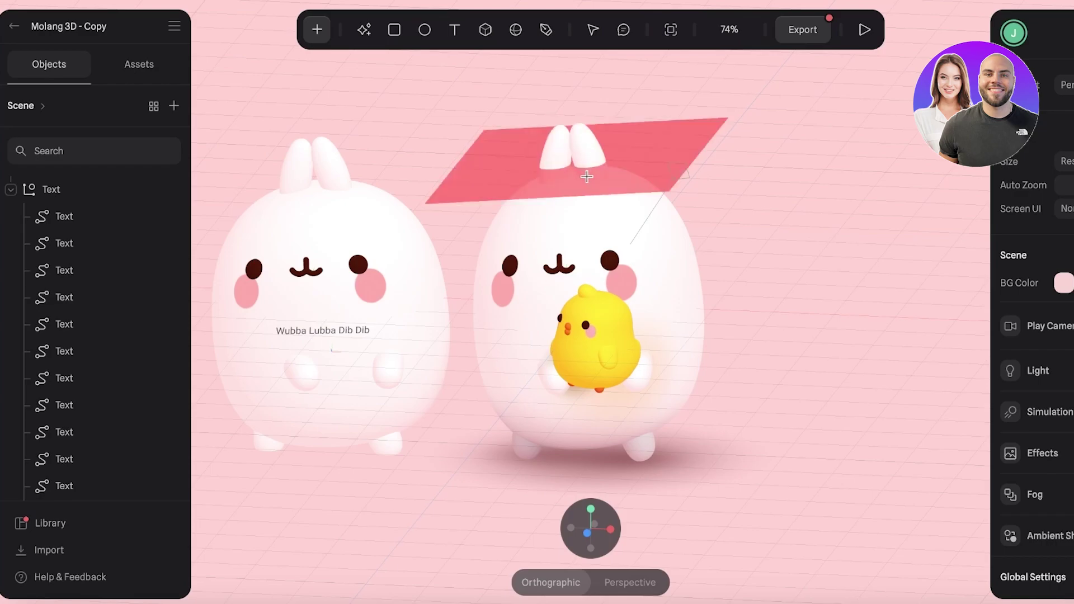
click(579, 162)
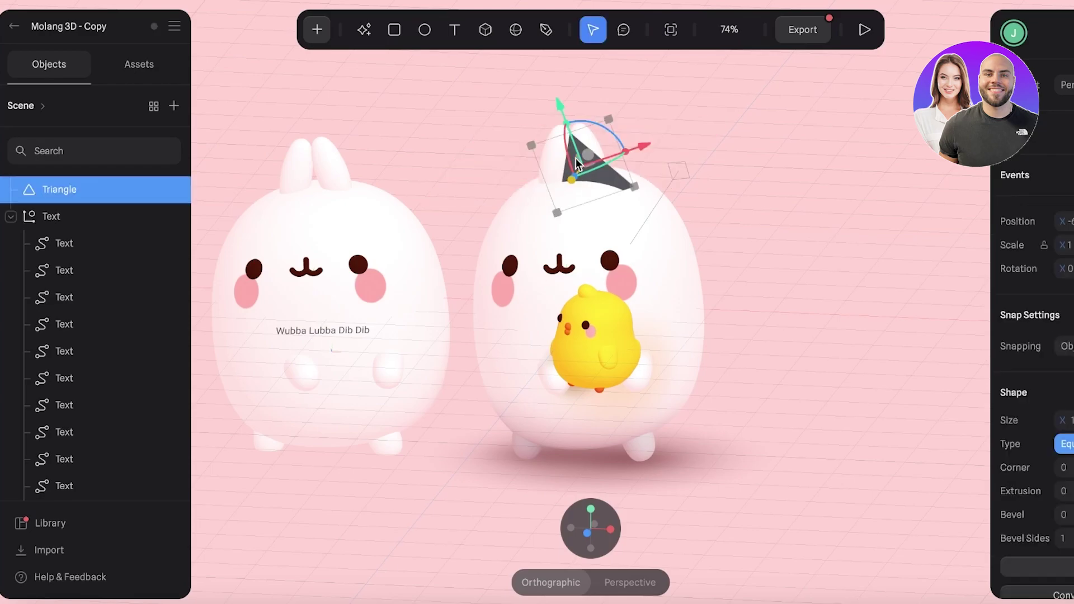
mouse_move(576, 162)
mouse_down()
mouse_move(656, 208)
mouse_move(568, 151)
mouse_move(594, 179)
mouse_move(627, 156)
mouse_move(582, 148)
mouse_move(592, 162)
mouse_up()
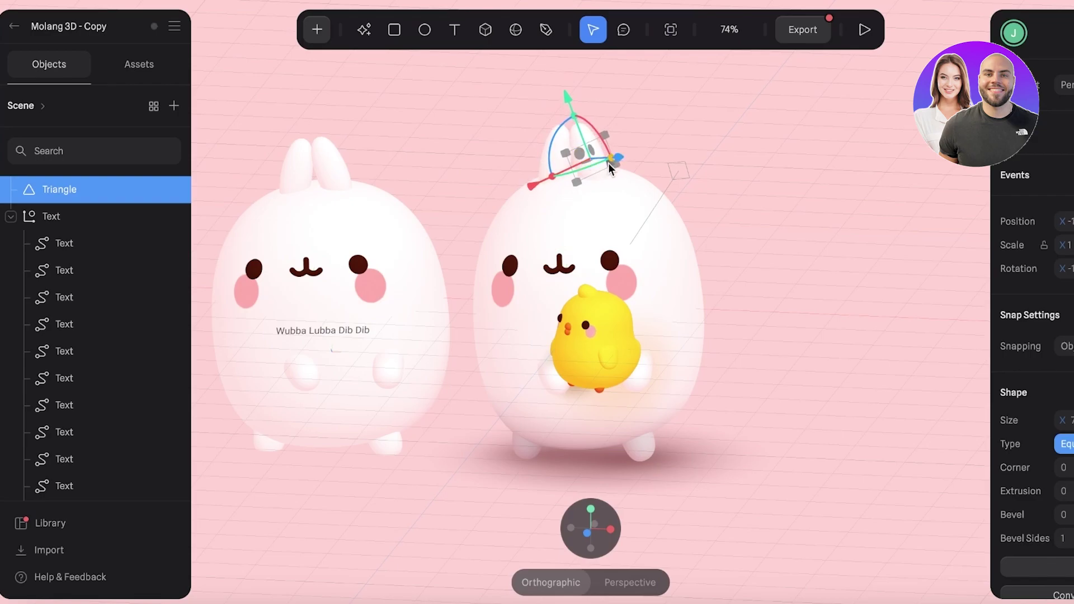
Rotate and resize the triangle to fit beside the ear, then move it in the Objects list.
mouse_move(609, 162)
mouse_down()
mouse_move(617, 187)
mouse_move(611, 178)
mouse_up()
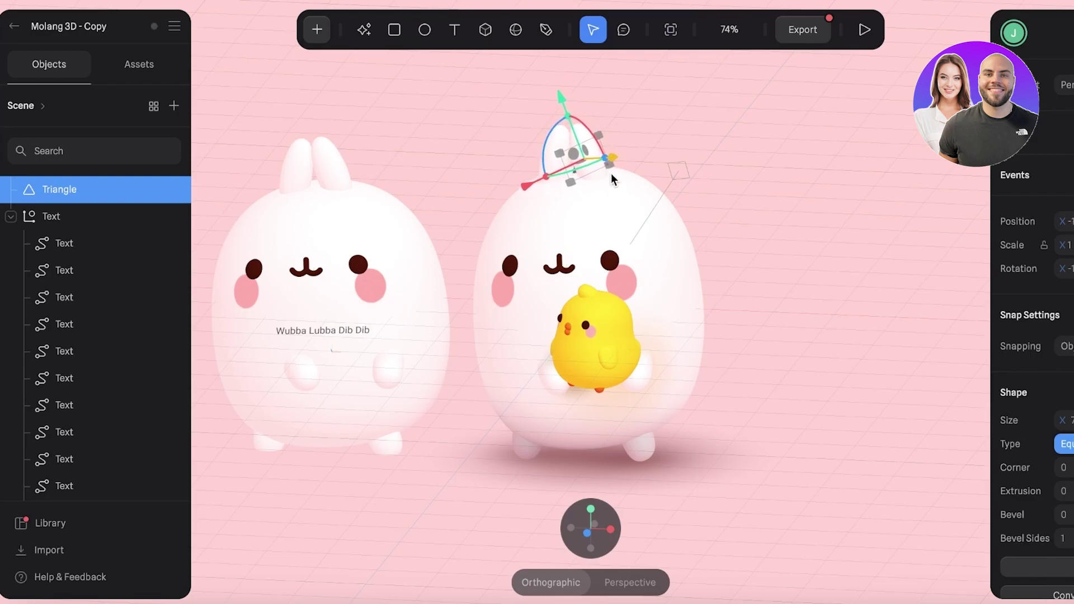
drag(603, 167, 769, 194)
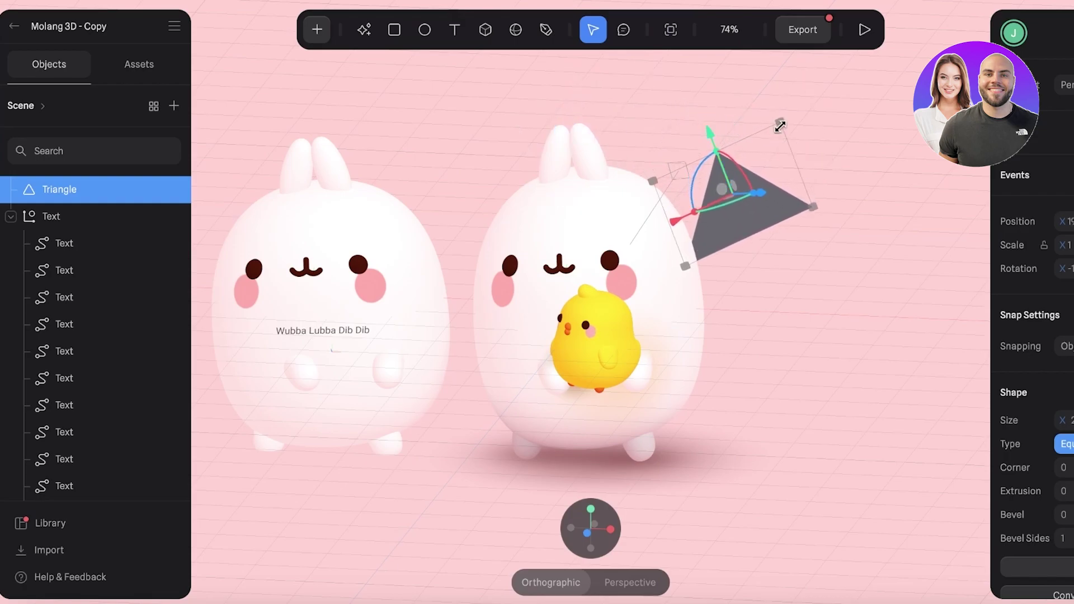
mouse_move(782, 125)
mouse_down()
mouse_move(789, 132)
mouse_move(784, 123)
mouse_up()
drag(816, 206, 781, 213)
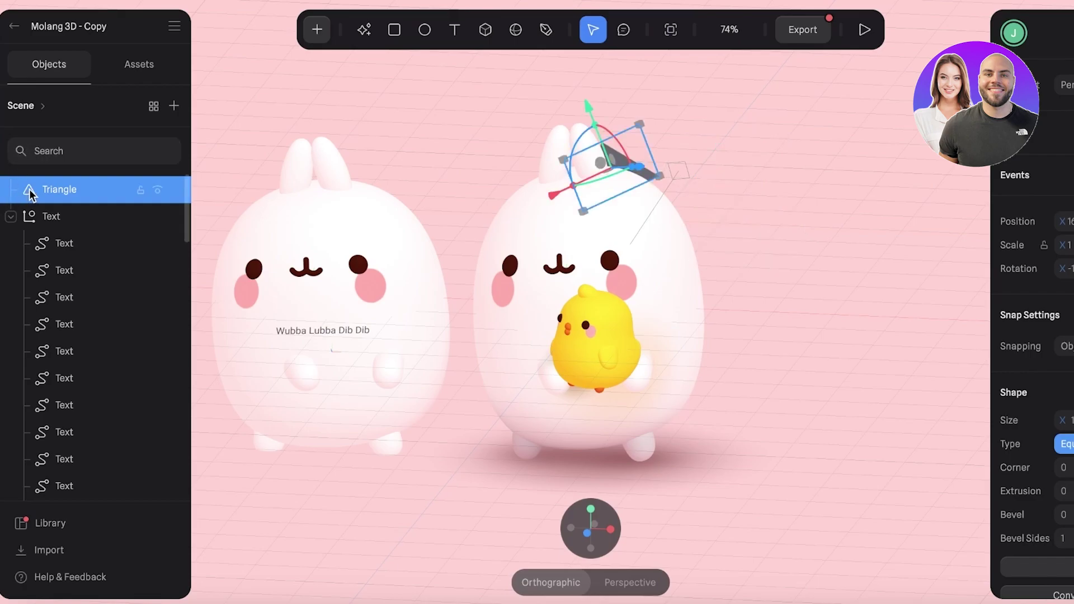
drag(30, 193, 79, 321)
scroll(62, 216, down, 10)
Drop the Triangle into the object hierarchy, select the Text group, then return to Home.
click(84, 330)
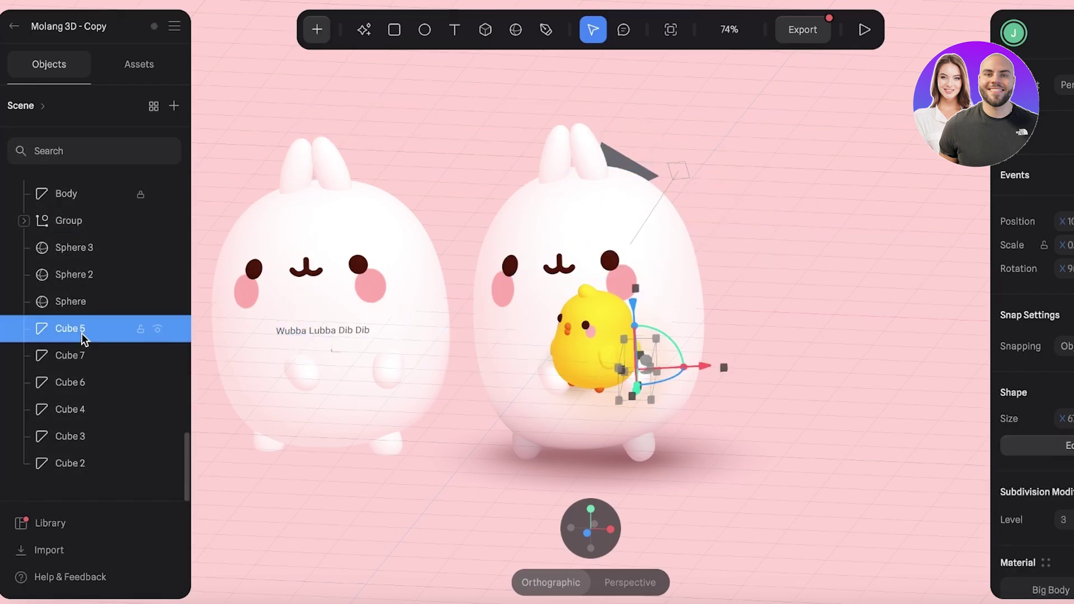
click(101, 280)
key(shift+0)
key(Escape)
click(647, 122)
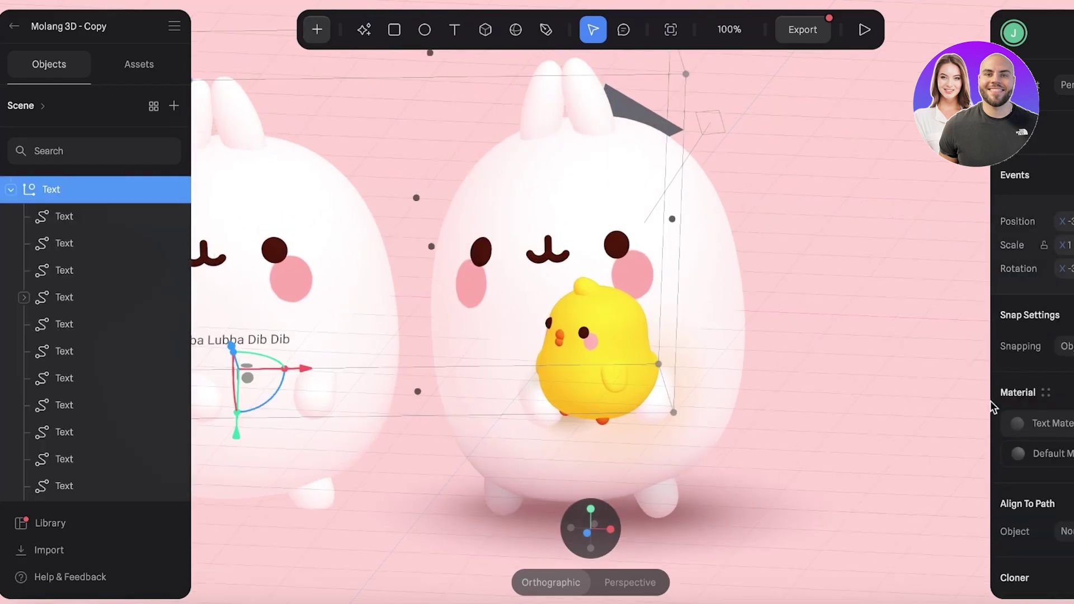
key(minus)
click(14, 26)
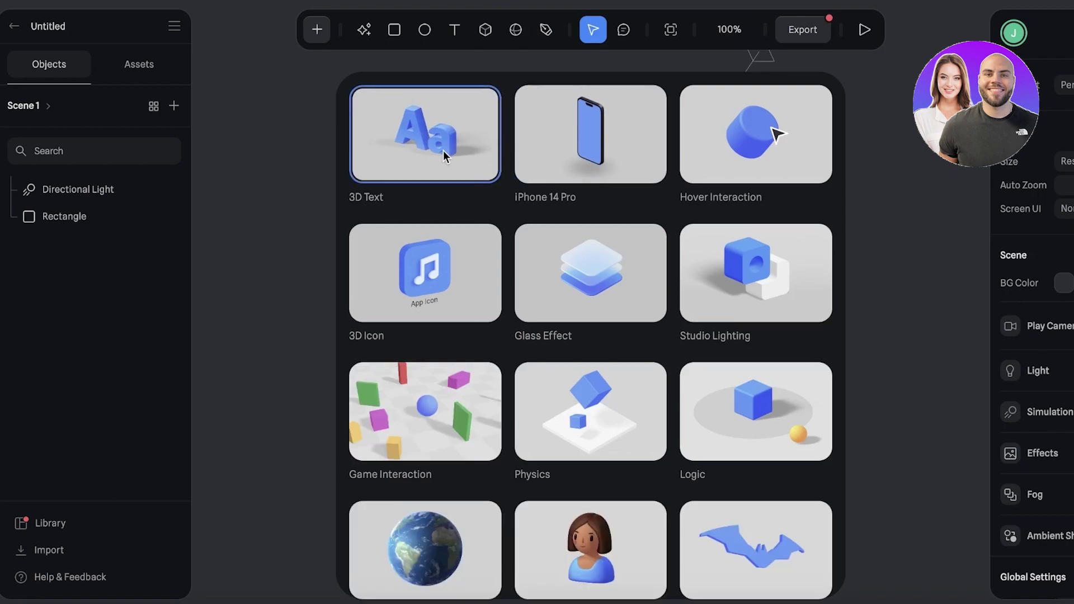
Load the 3D Text starter template into the new file, then go back to the Home dashboard.
scroll(445, 155, down, 1)
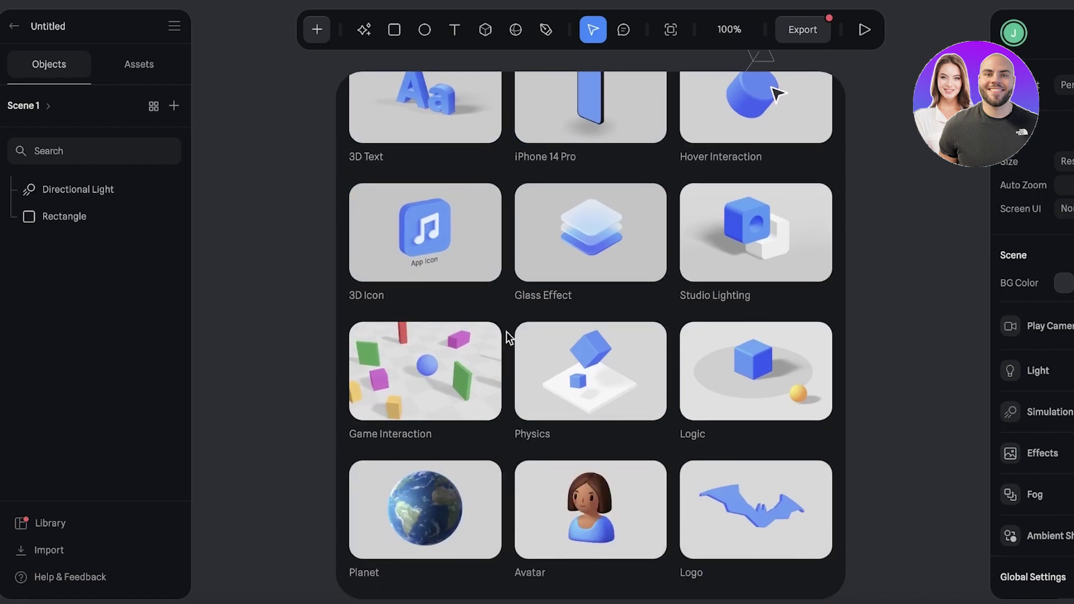
scroll(492, 364, up, 1)
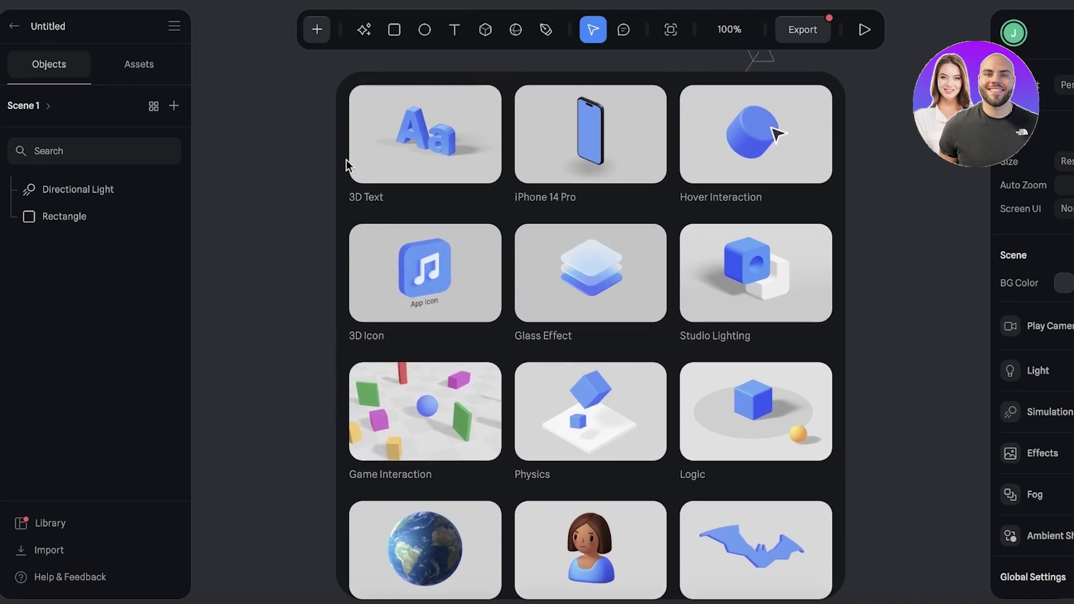
click(367, 105)
click(600, 268)
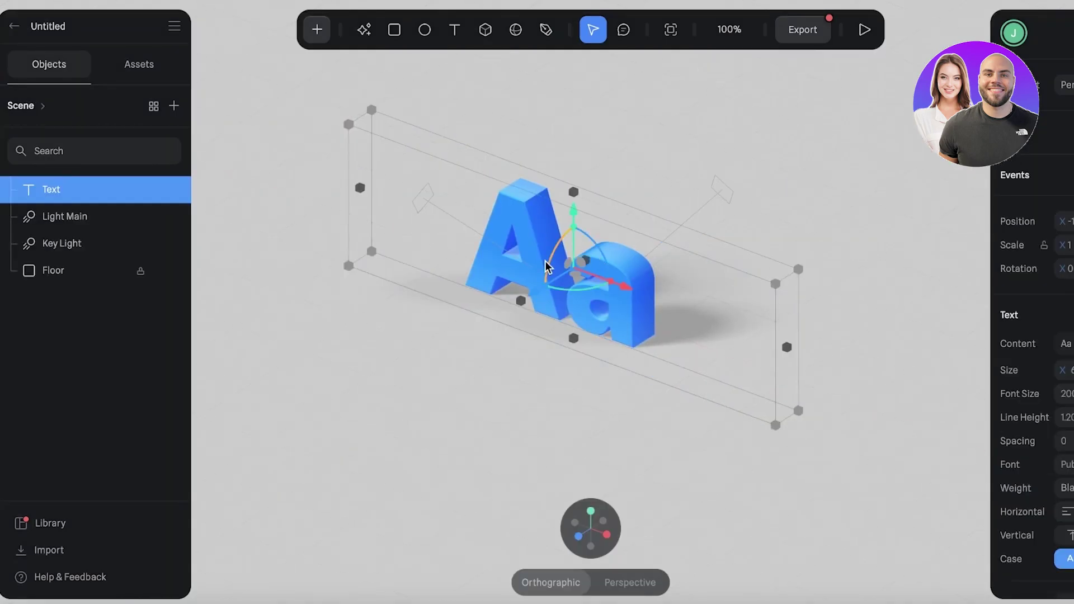
click(24, 27)
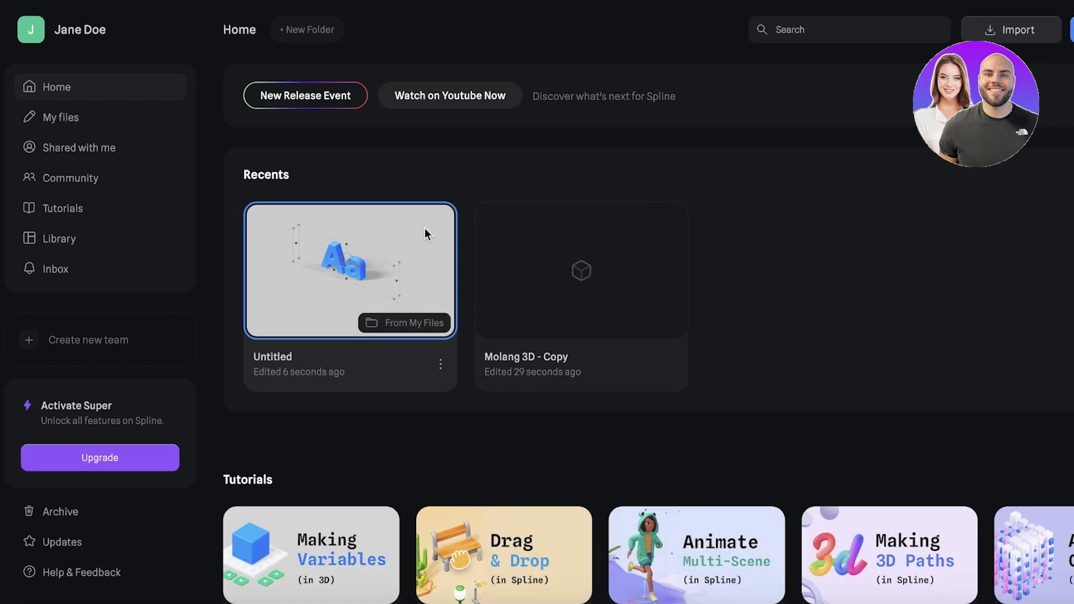
Open the Library from Home and scroll through its example scene categories.
scroll(377, 193, down, 15)
scroll(368, 201, up, 8)
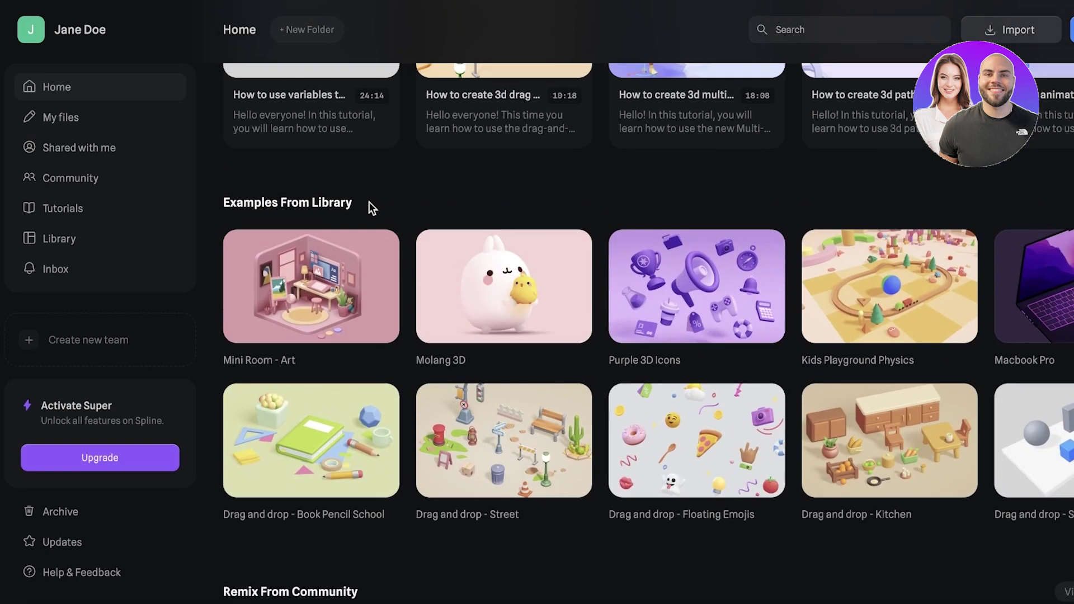
scroll(760, 144, up, 6)
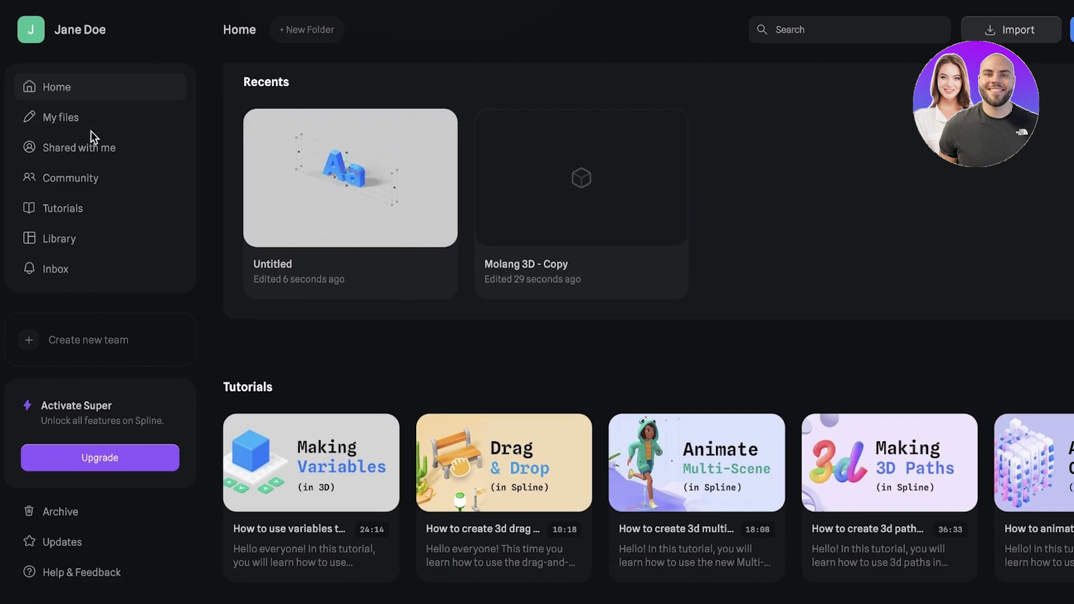
click(54, 238)
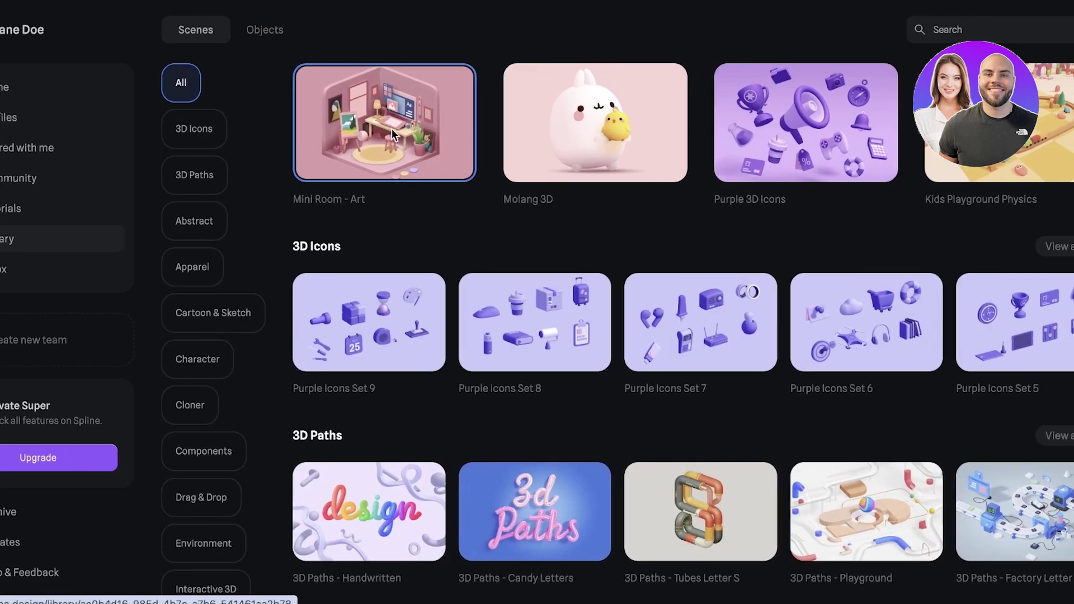
scroll(433, 128, down, 3)
scroll(331, 137, down, 3)
scroll(331, 137, up, 3)
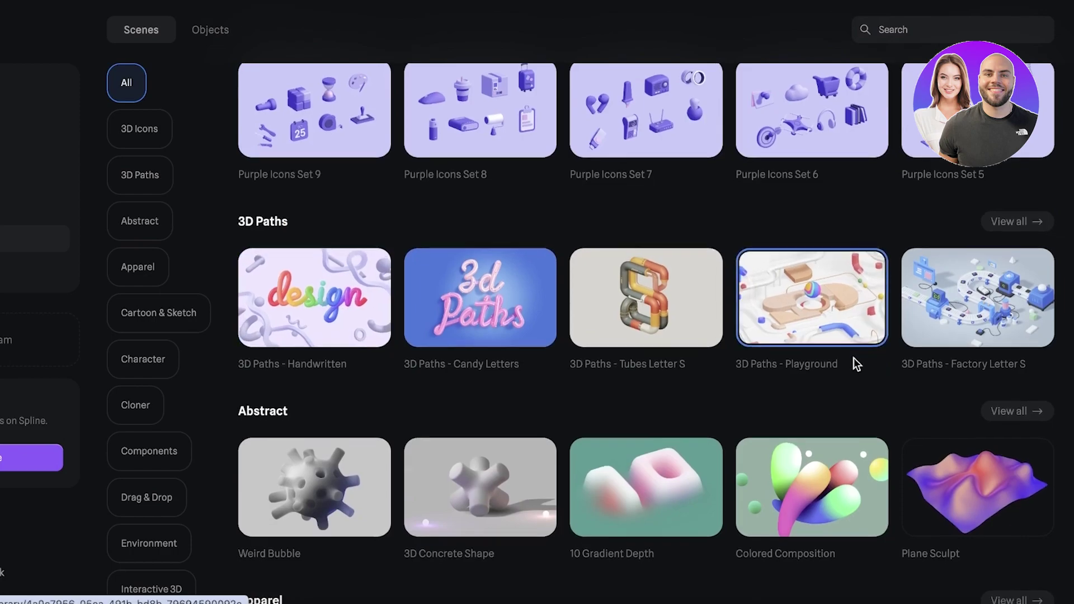
scroll(850, 358, down, 5)
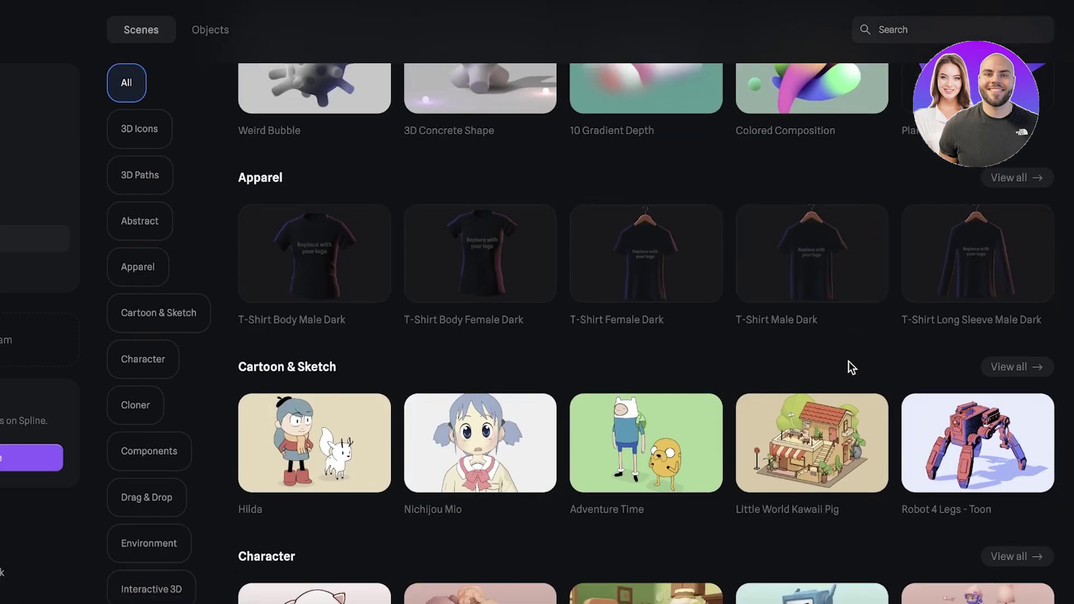
Finish browsing the Library, then open and close the spline.design Community menu.
scroll(843, 362, up, 3)
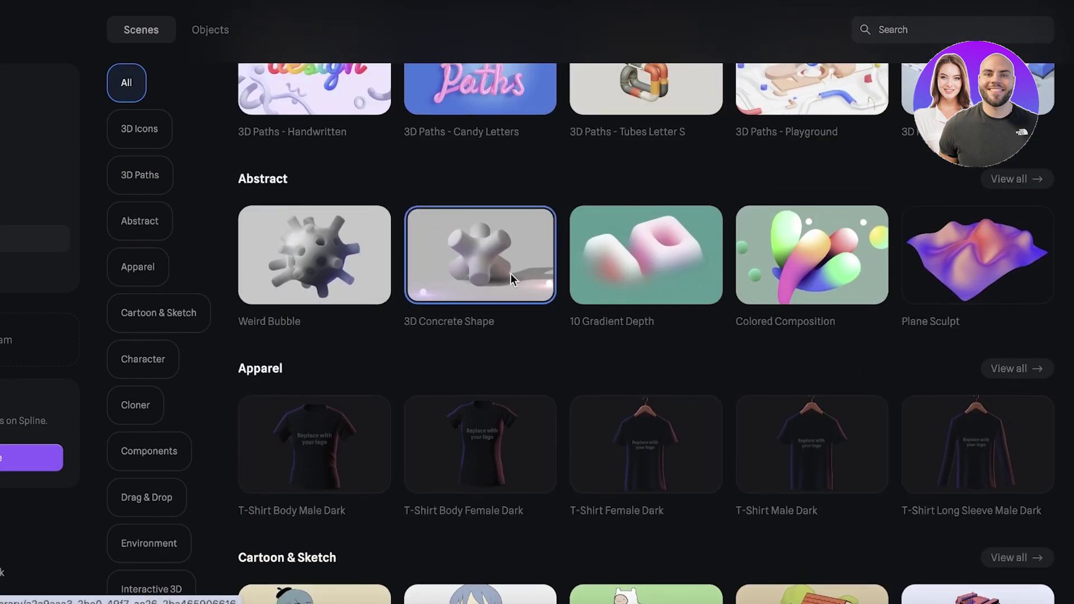
scroll(505, 280, down, 10)
scroll(467, 338, up, 3)
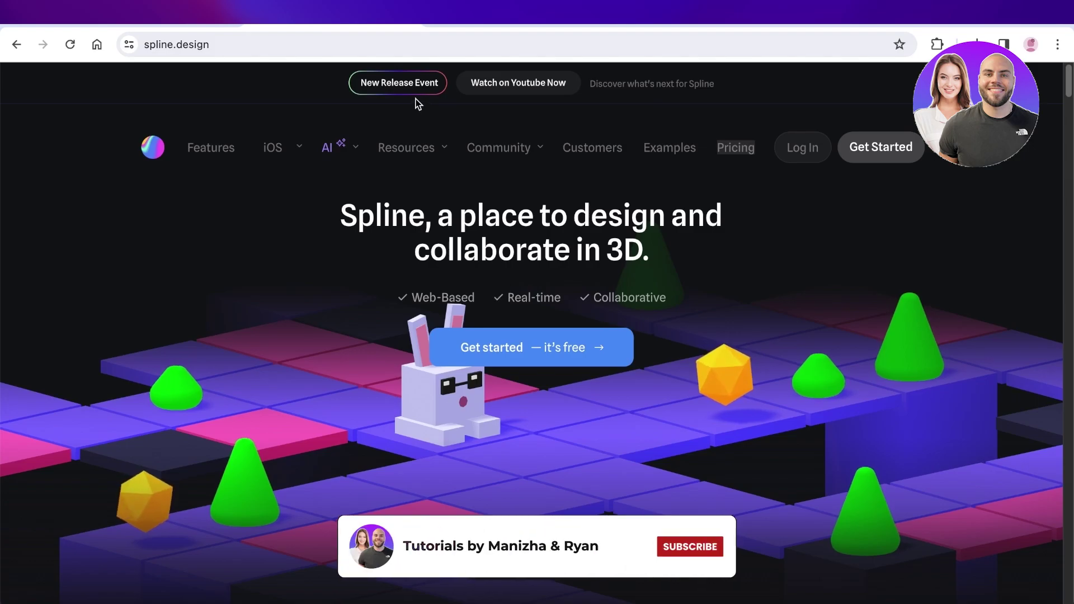
click(497, 156)
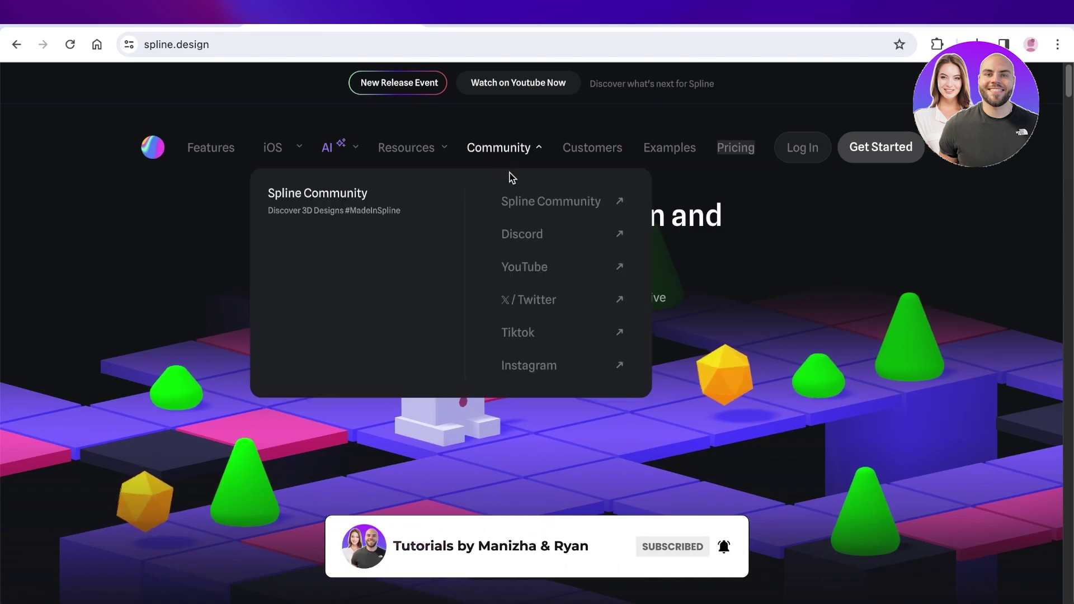
click(754, 257)
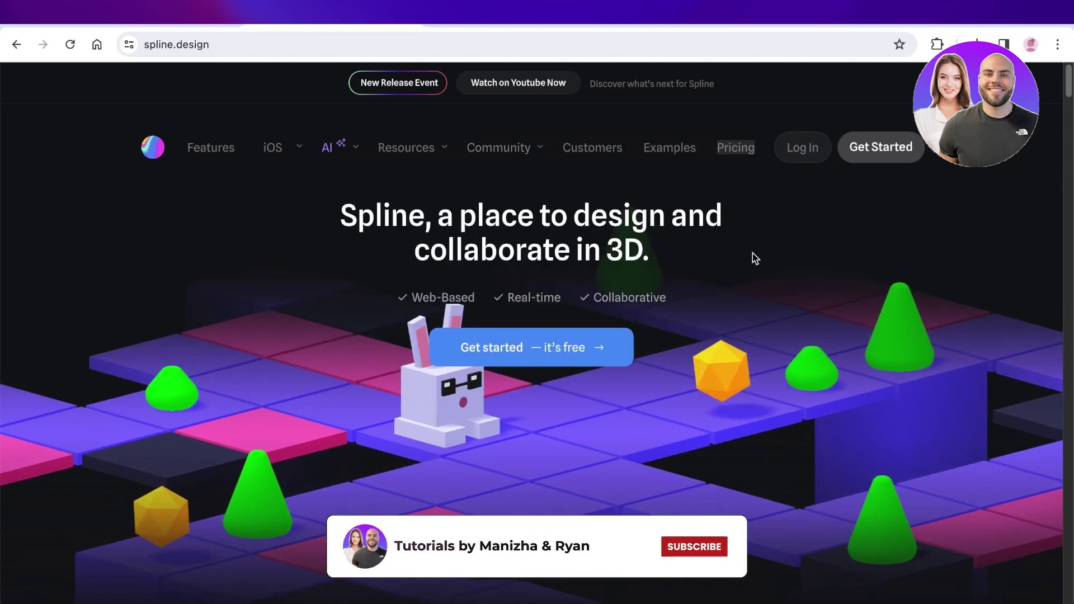